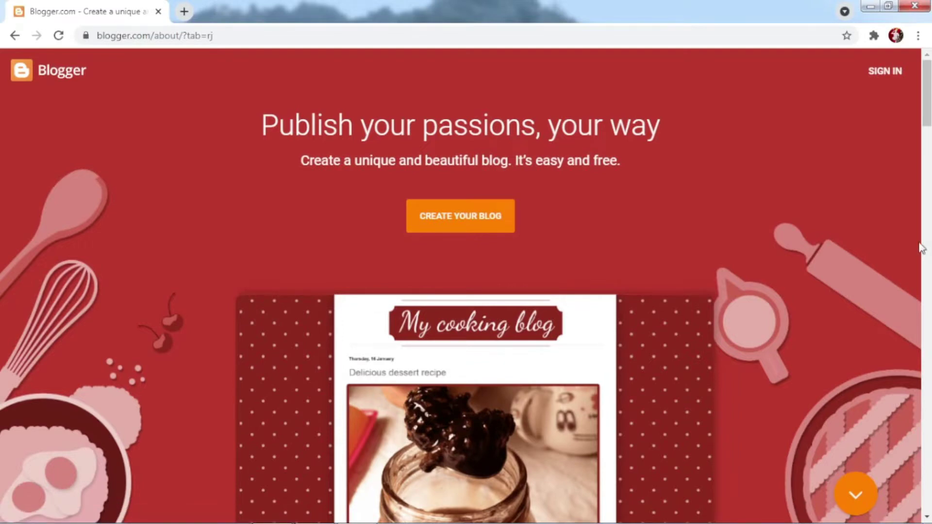
Look through the feature sections of the Blogger landing page, including Earn money, and return to its beginning
left_click(926, 157)
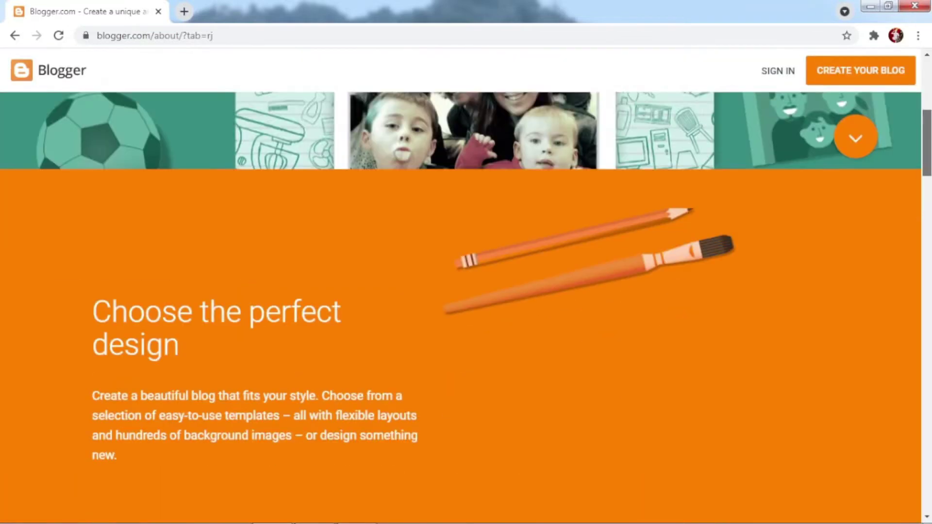
scroll(466, 308, "down", 15)
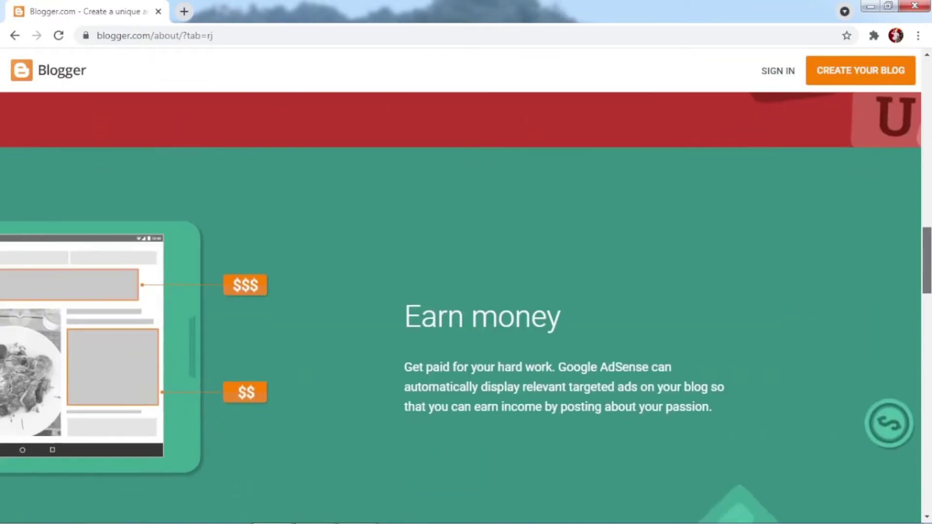
scroll(466, 308, "down", 20)
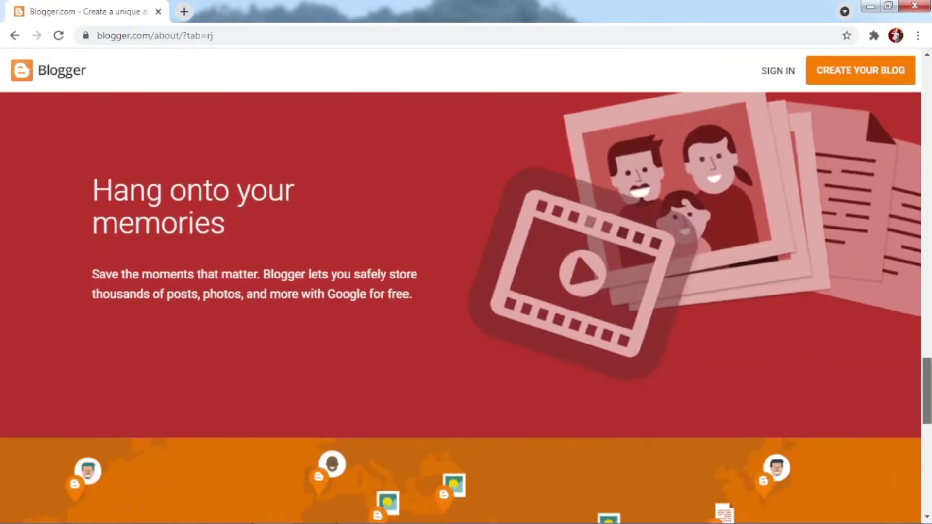
scroll(466, 307, "up", 8)
scroll(929, 273, "up", 9)
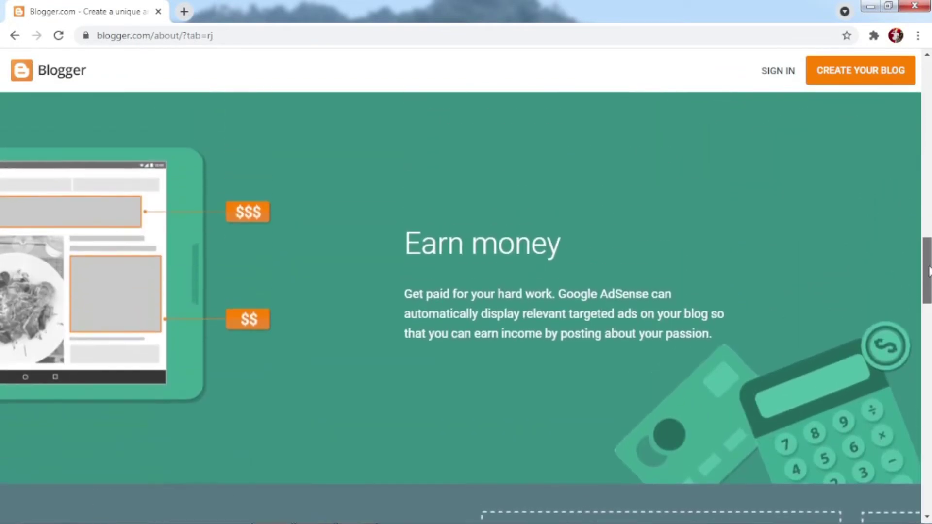
left_click_drag(930, 273, 930, 267)
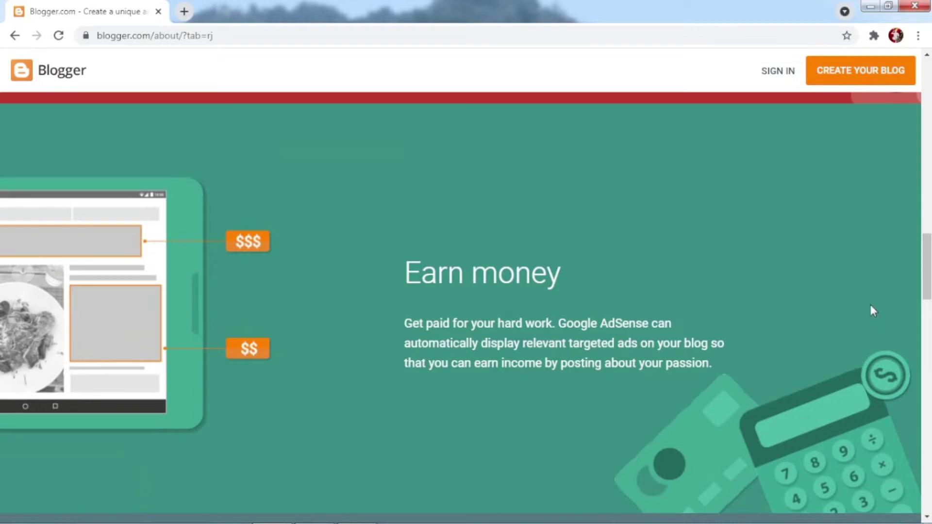
left_click_drag(927, 267, 926, 95)
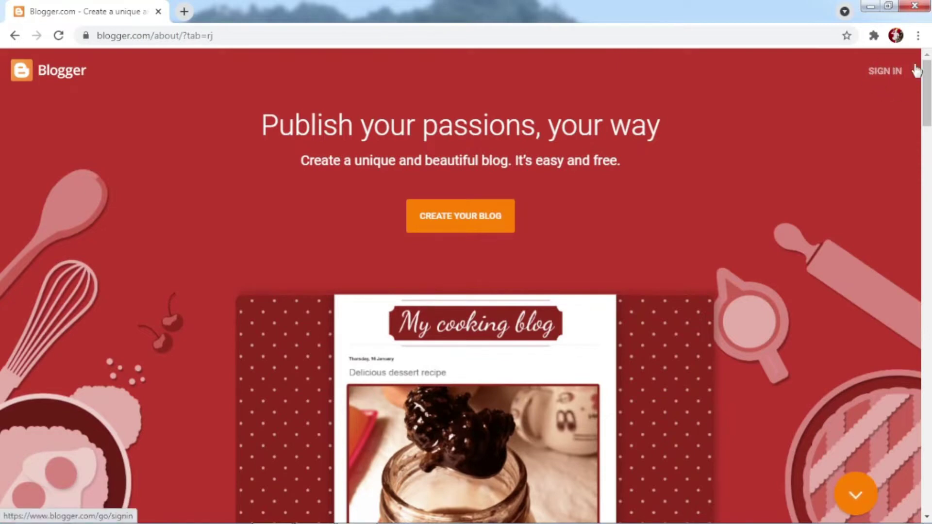
Sign in to Blogger and collapse the notices on the onboarding page
left_click(893, 72)
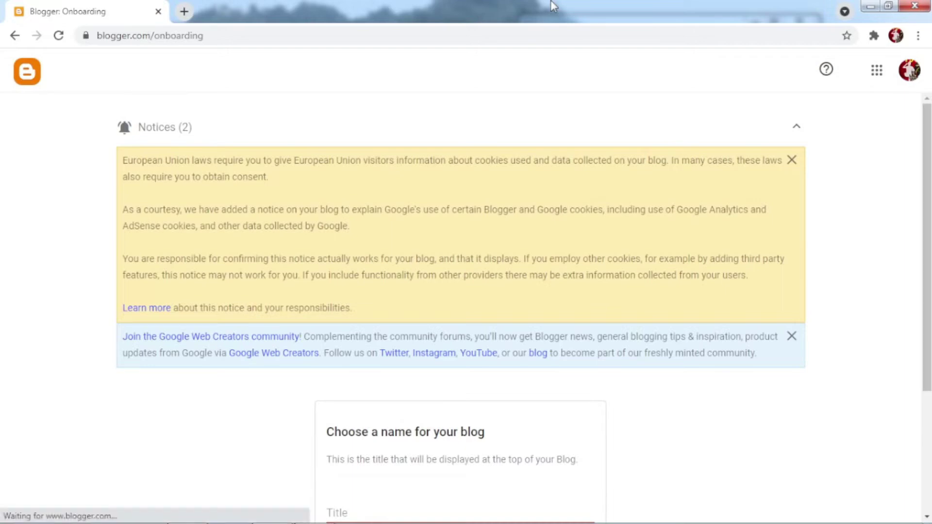
left_click(796, 130)
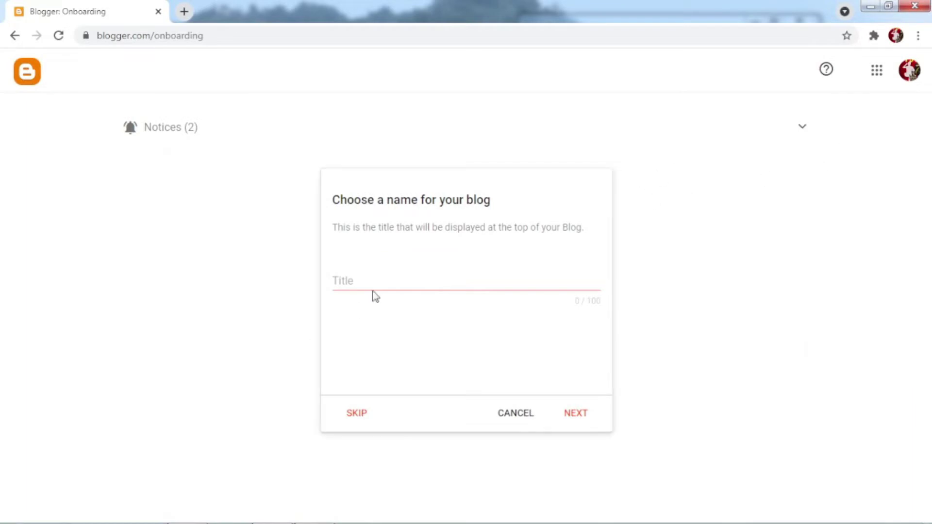
Enter the owner's first name as the blog title and continue to the URL choice
left_click(379, 281)
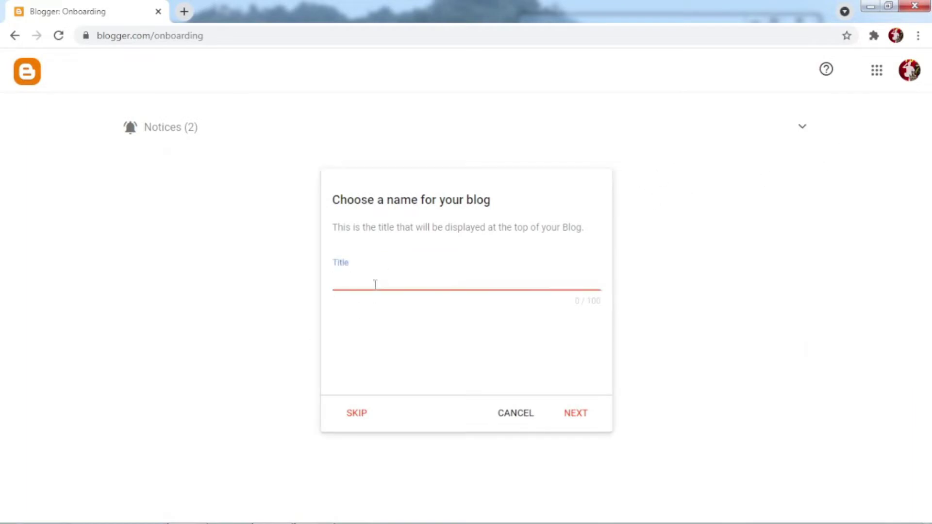
right_click(492, 286)
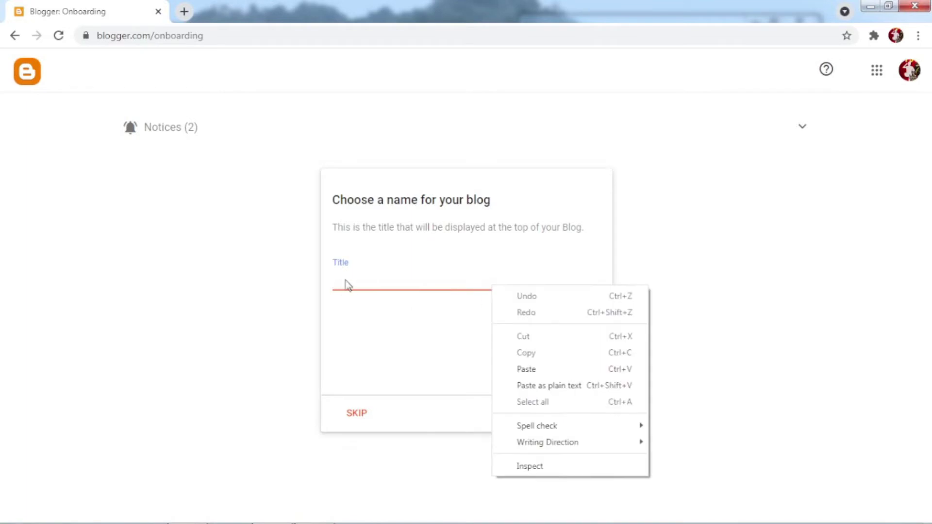
right_click(371, 287)
right_click(349, 318)
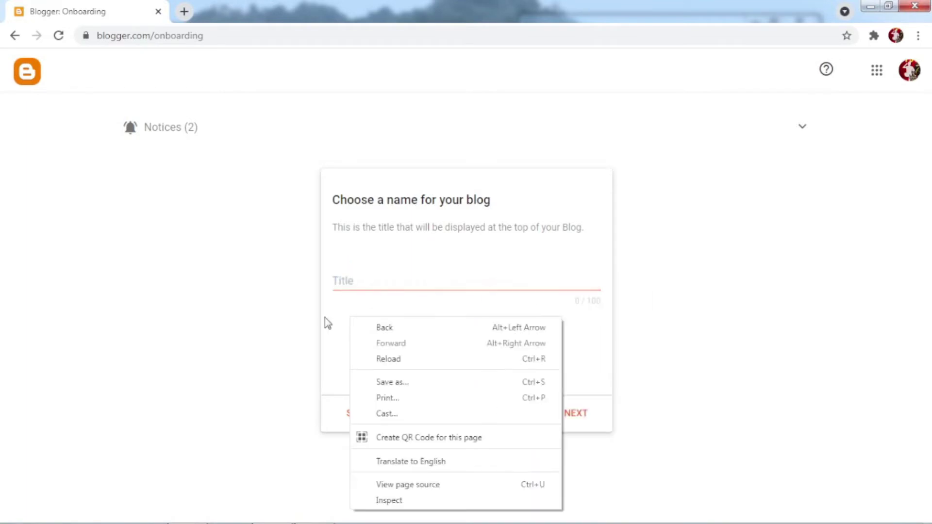
left_click(393, 282)
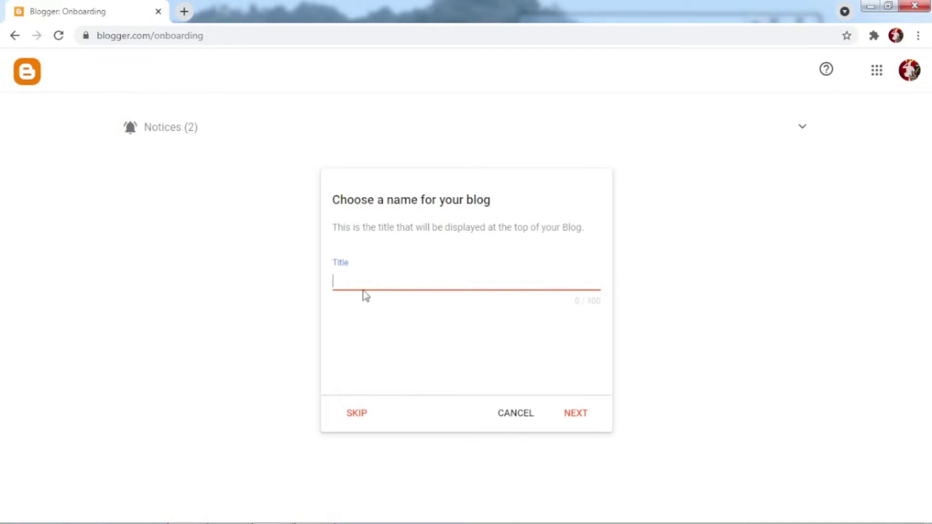
type("suman")
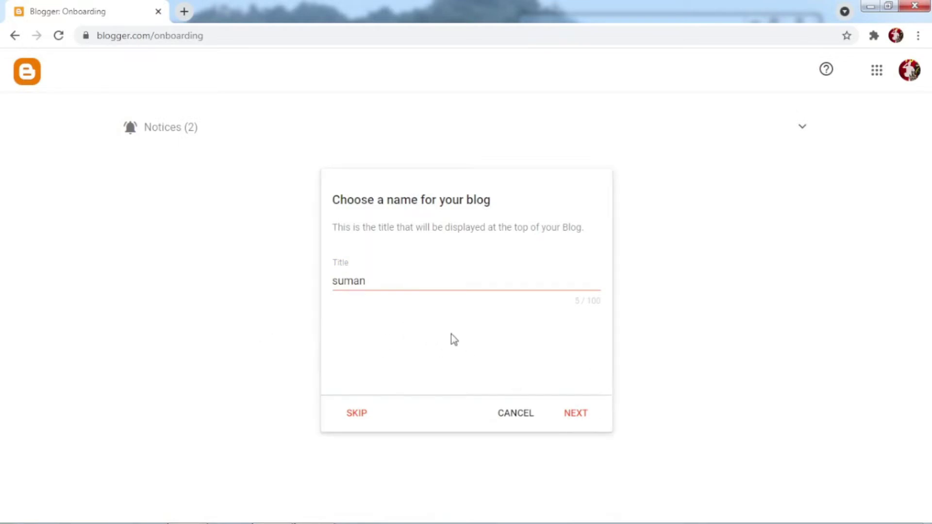
left_click(581, 420)
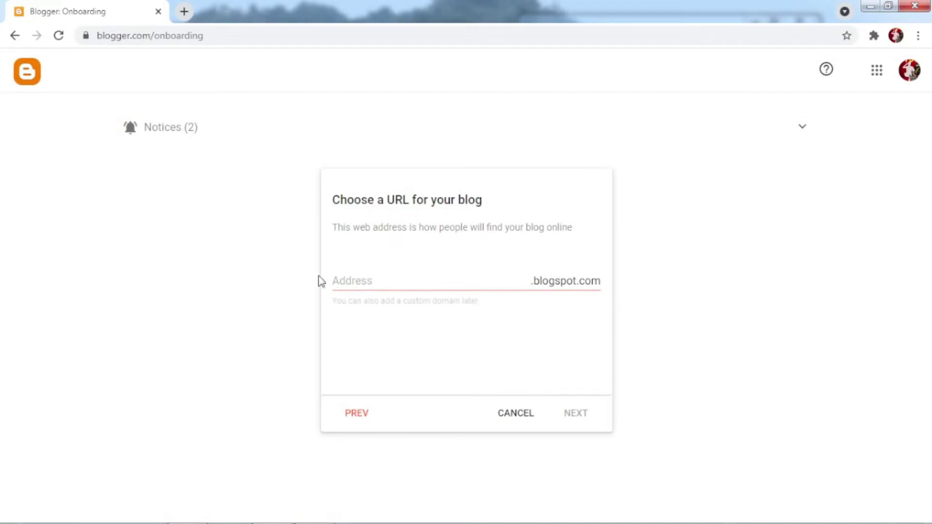
Set the blogspot.com address to the owner's first name followed by "techs" and continue to the display name
left_click(389, 281)
type("suman")
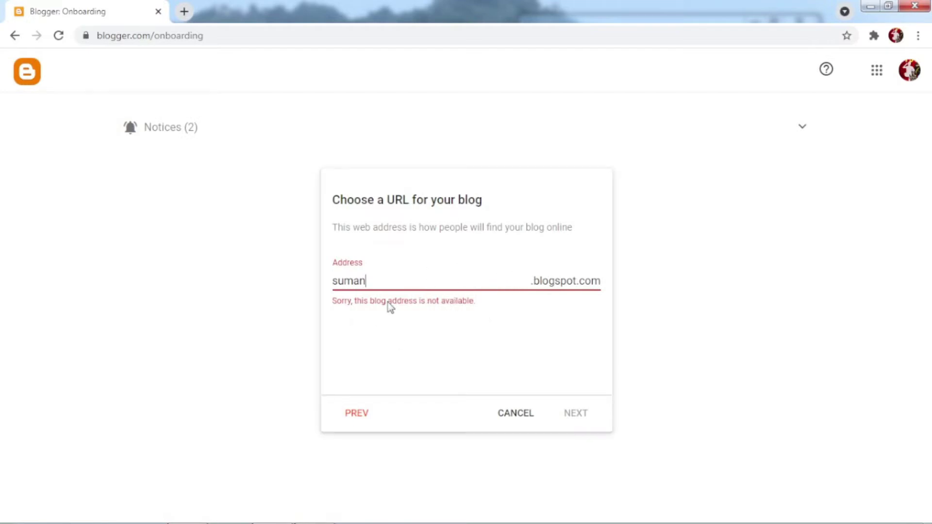
type("techs")
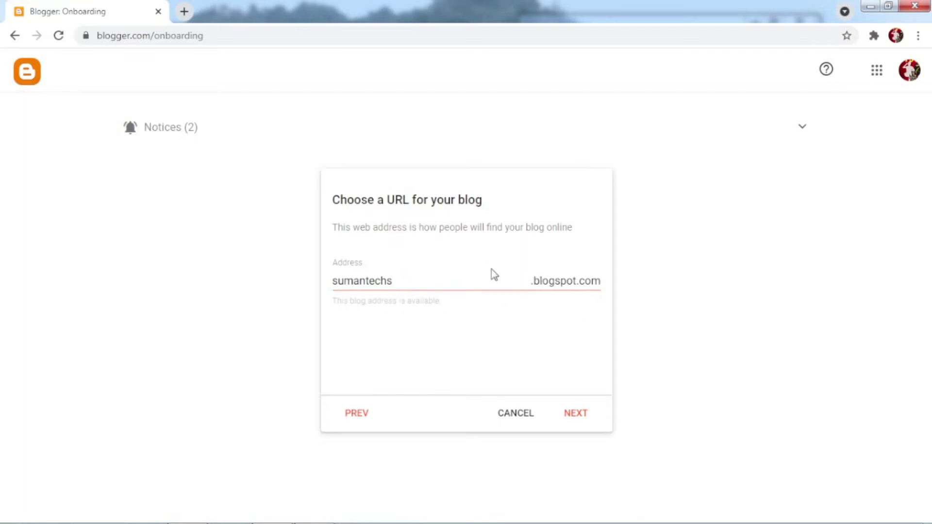
left_click(583, 416)
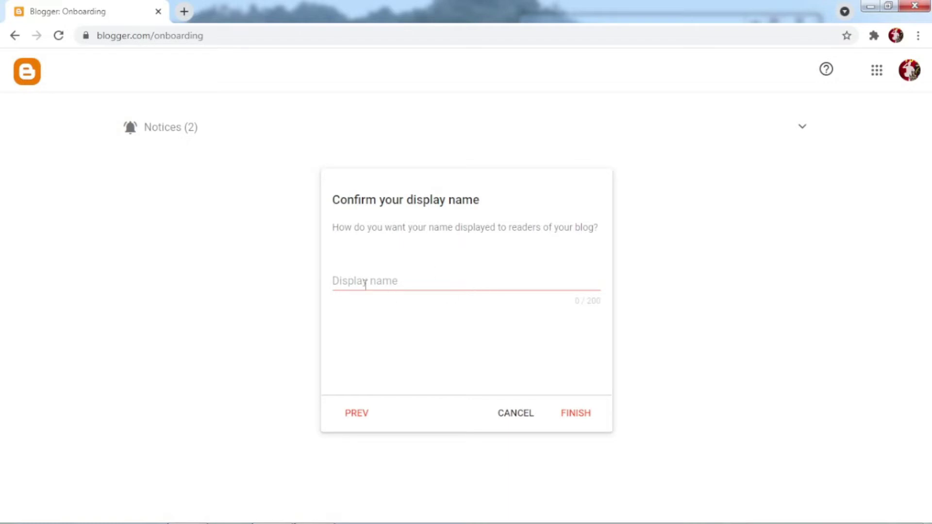
Enter the owner's first name as the display name and finish creating the blog
left_click(391, 280)
type("suman")
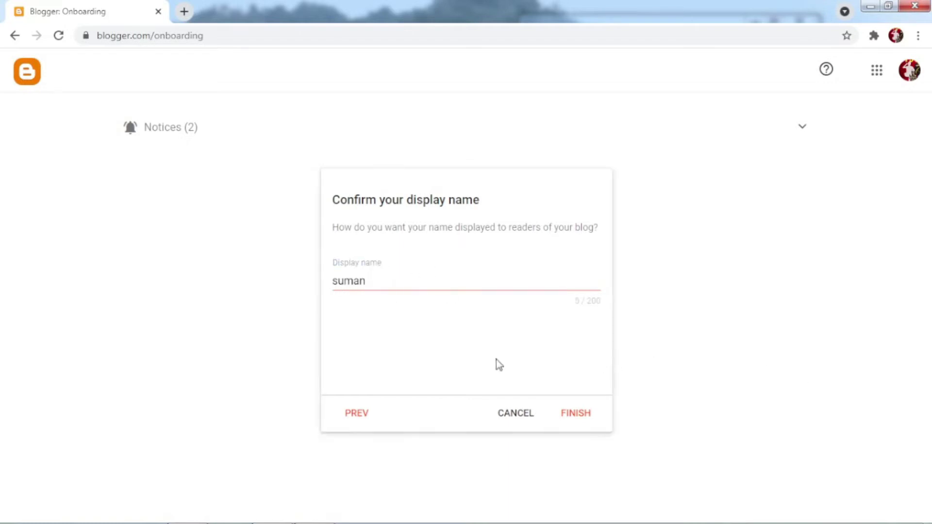
left_click(586, 418)
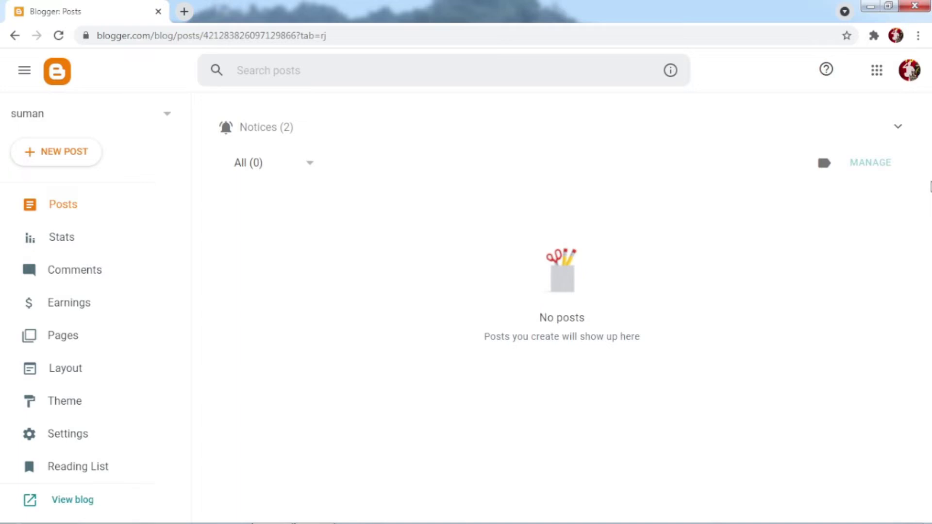
View the new blog in its own tab, checking its web address and its profile sidebar
left_click(76, 506)
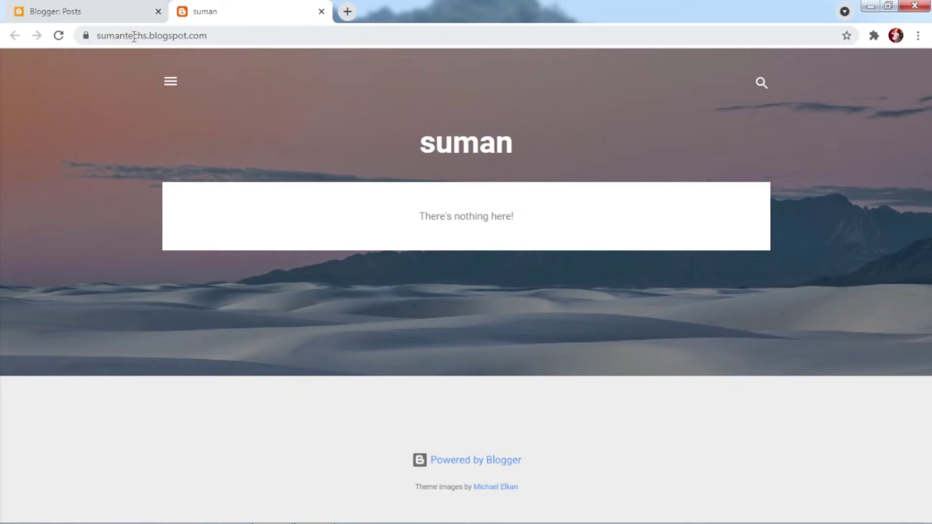
left_click(197, 42)
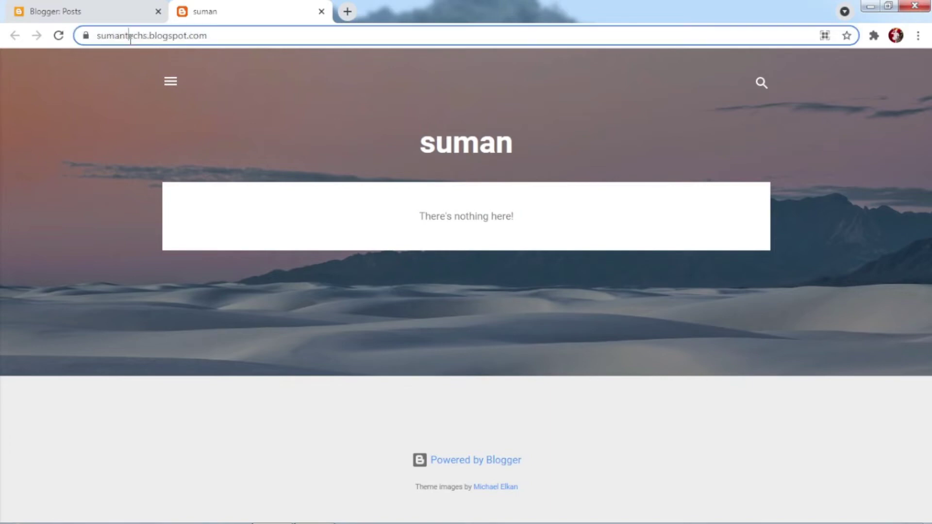
left_click(190, 38)
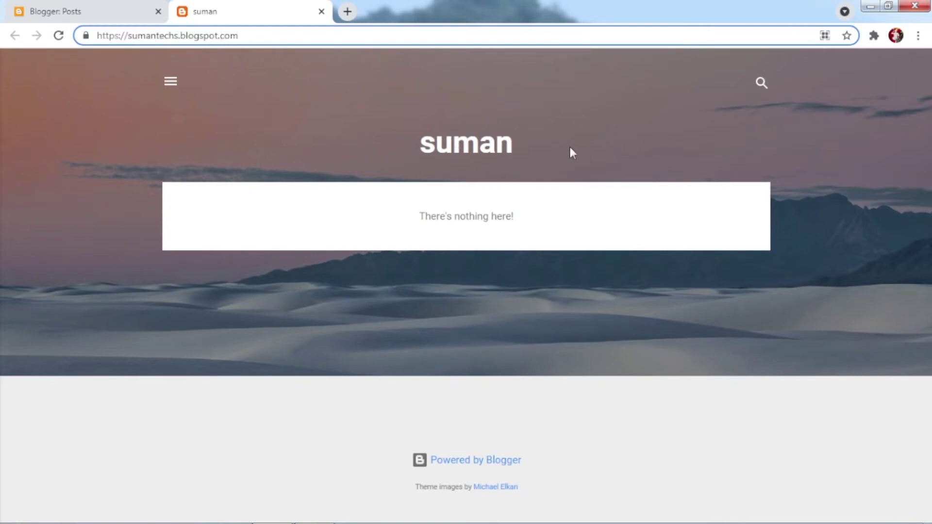
left_click(174, 87)
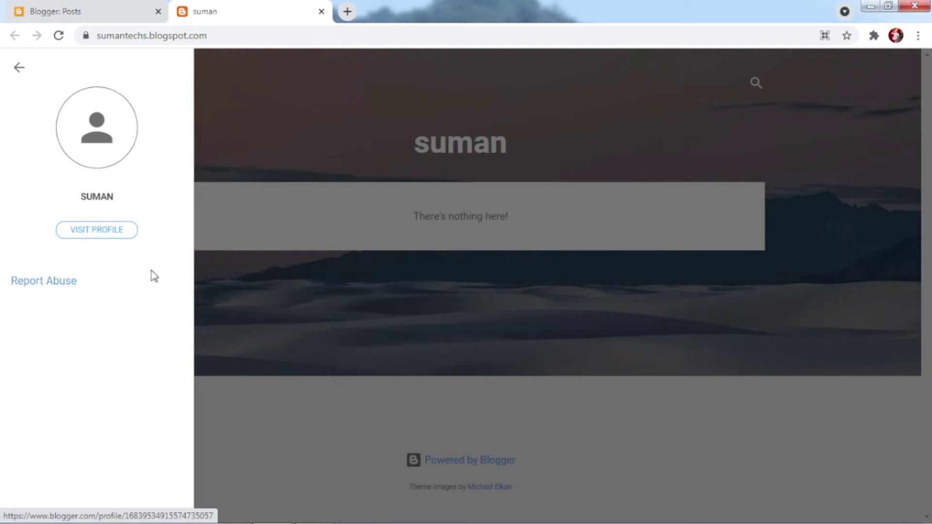
left_click(289, 126)
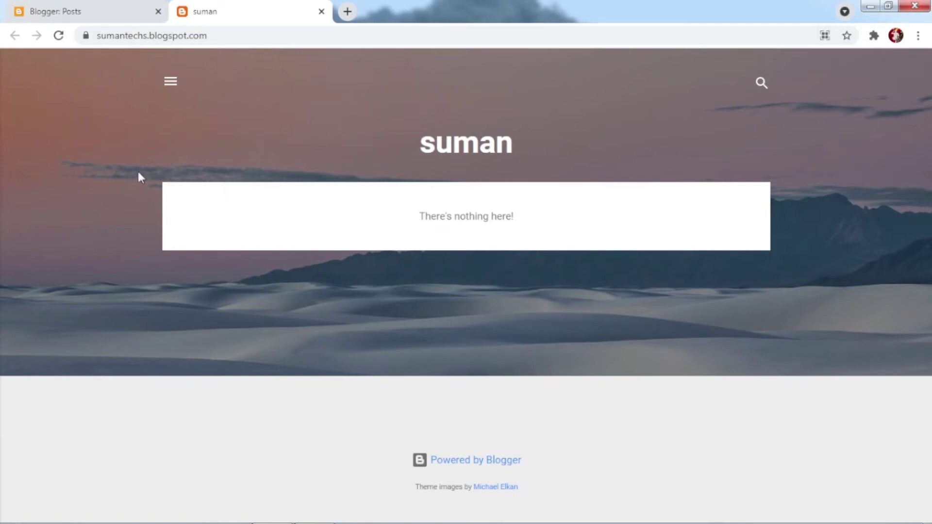
Return to the Blogger dashboard, open the blog's theme settings and collapse the notices
left_click(109, 10)
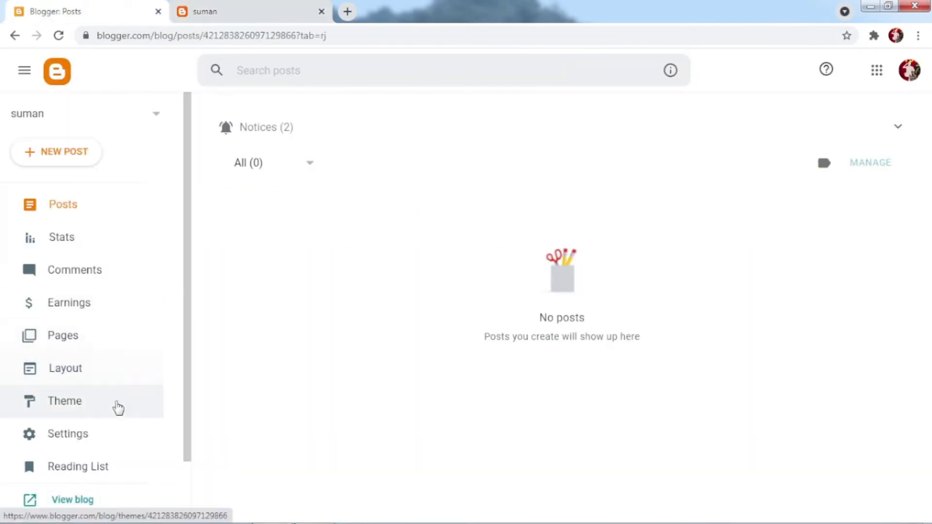
left_click(60, 408)
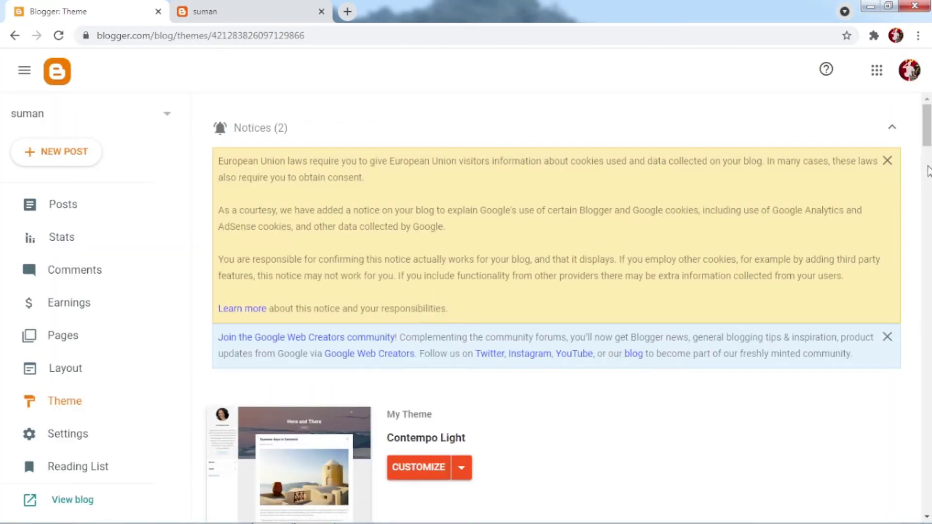
left_click(889, 139)
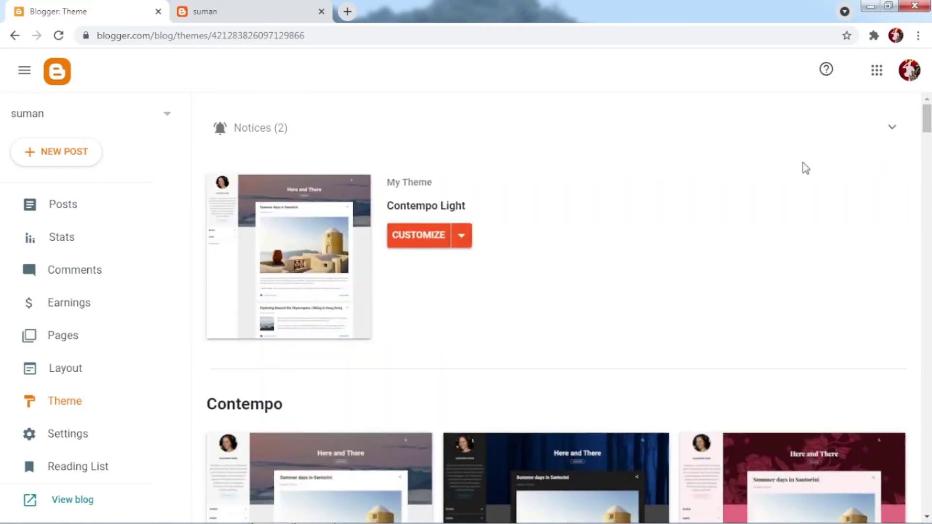
Browse the gallery of built-in Blogger themes, from Contempo through Notable and Simple to Travel
scroll(920, 130, "down", 8)
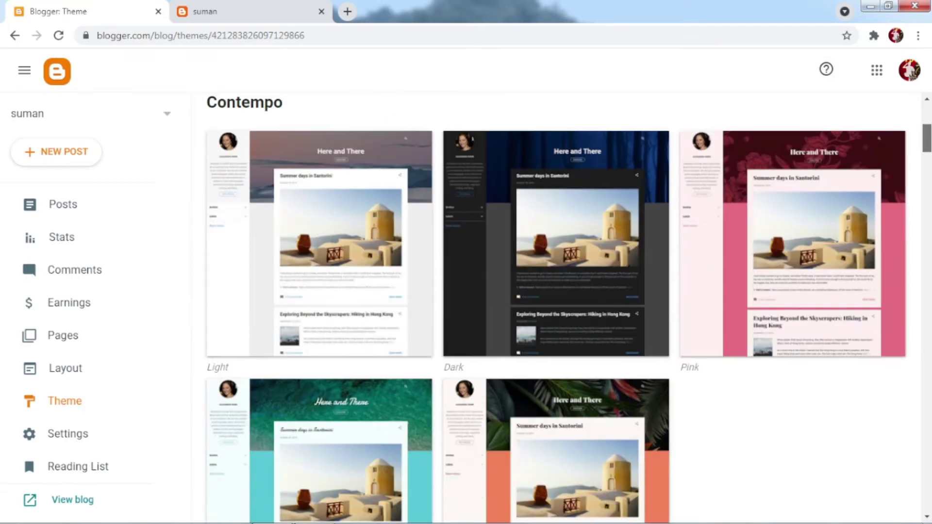
scroll(557, 308, "down", 18)
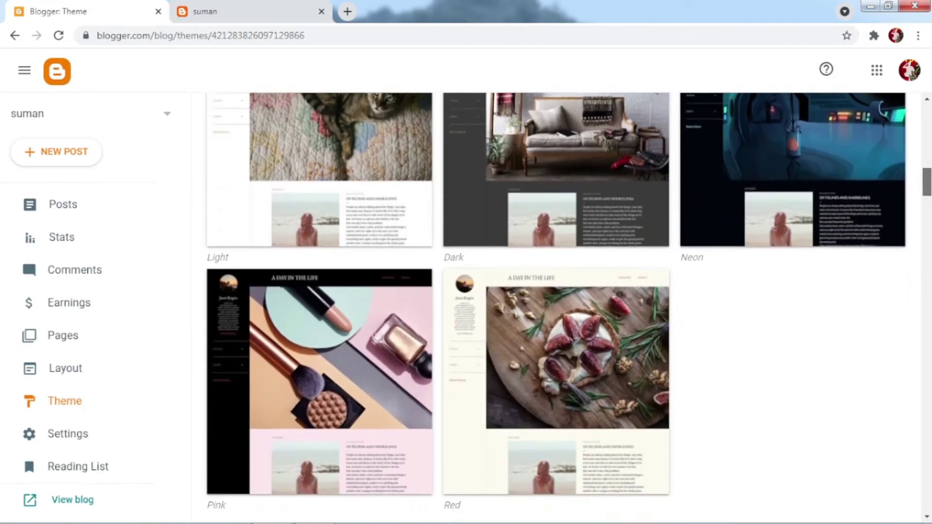
scroll(556, 308, "down", 16)
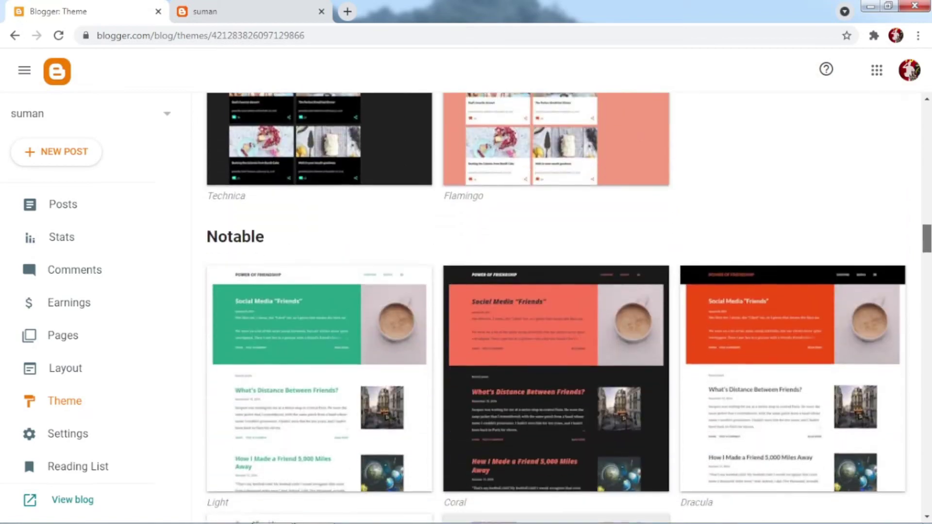
scroll(556, 308, "down", 18)
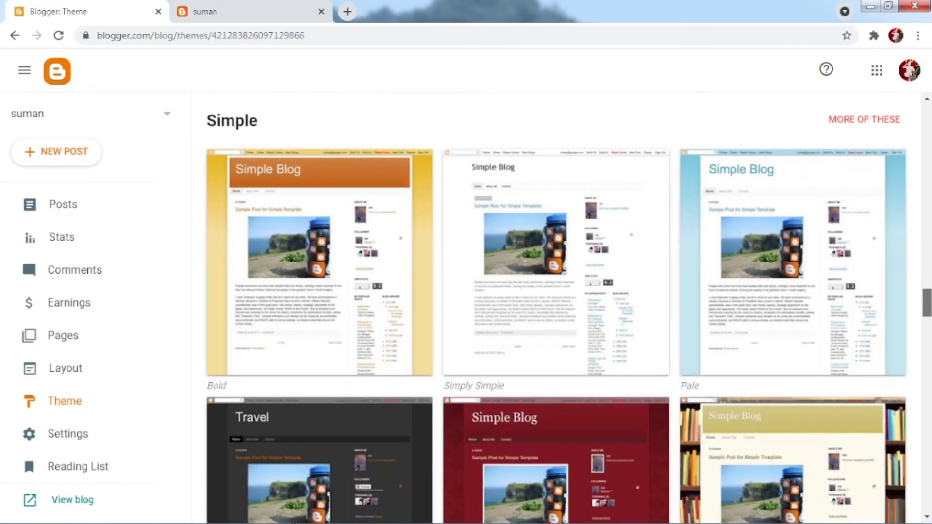
scroll(557, 308, "down", 16)
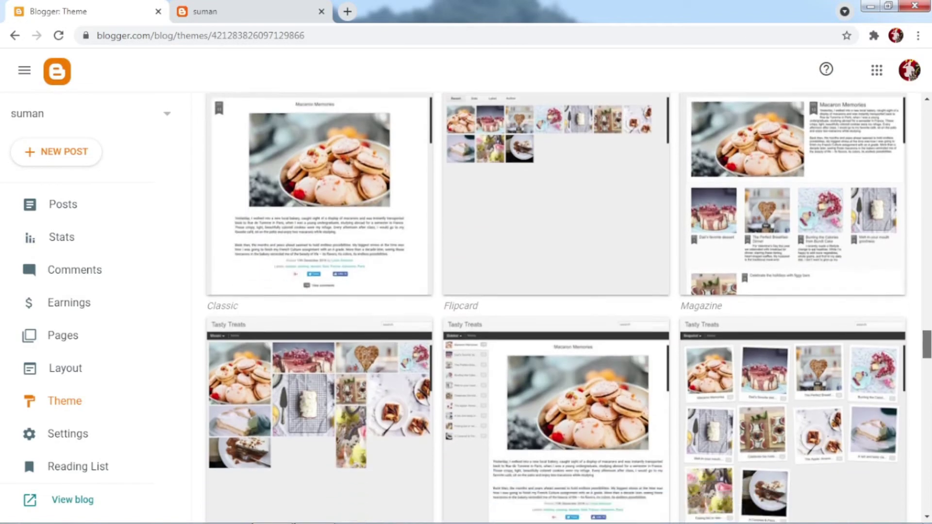
scroll(557, 308, "down", 3)
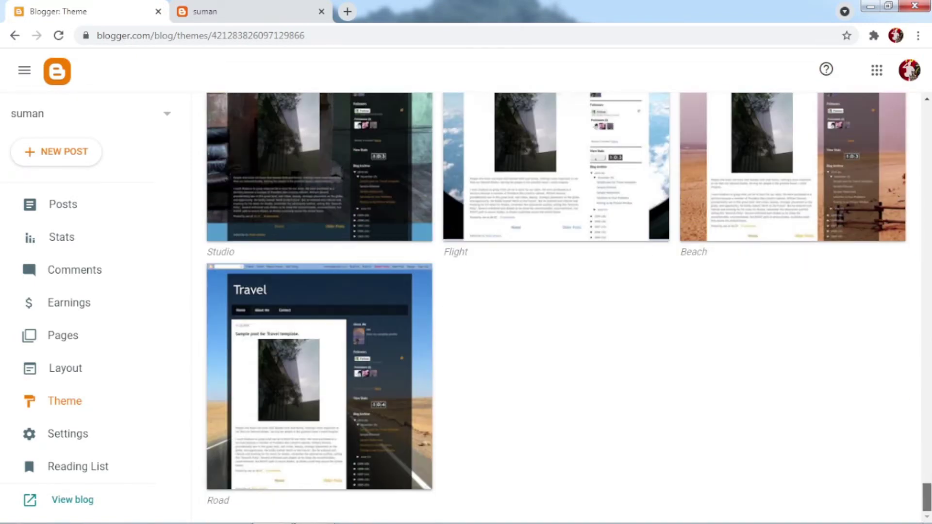
left_click_drag(929, 507, 930, 319)
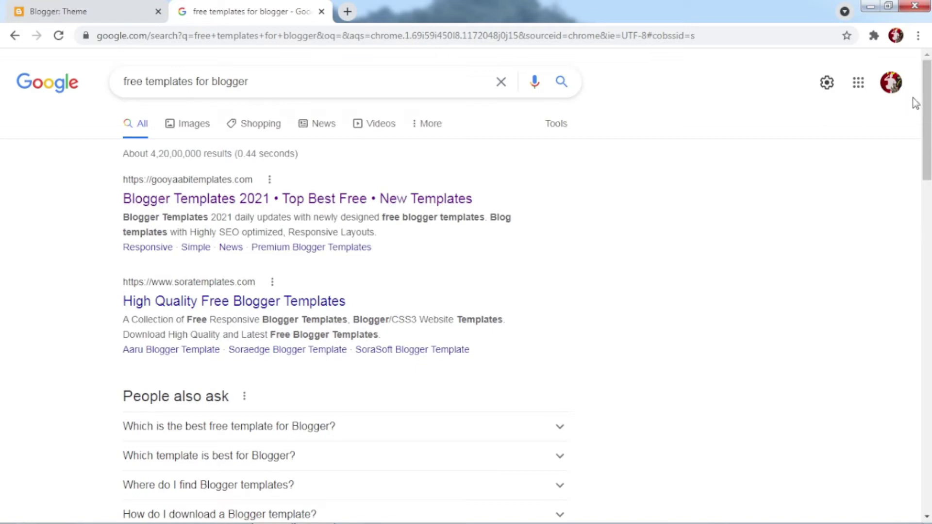
Open the templatelib.com search result and choose the GNews template from its collection of Blogger templates
left_click_drag(927, 121, 925, 289)
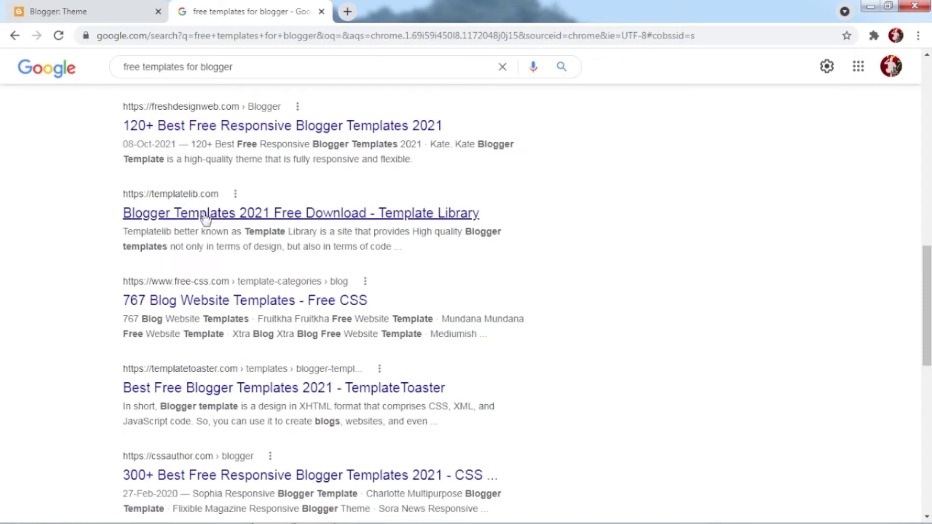
left_click(176, 213)
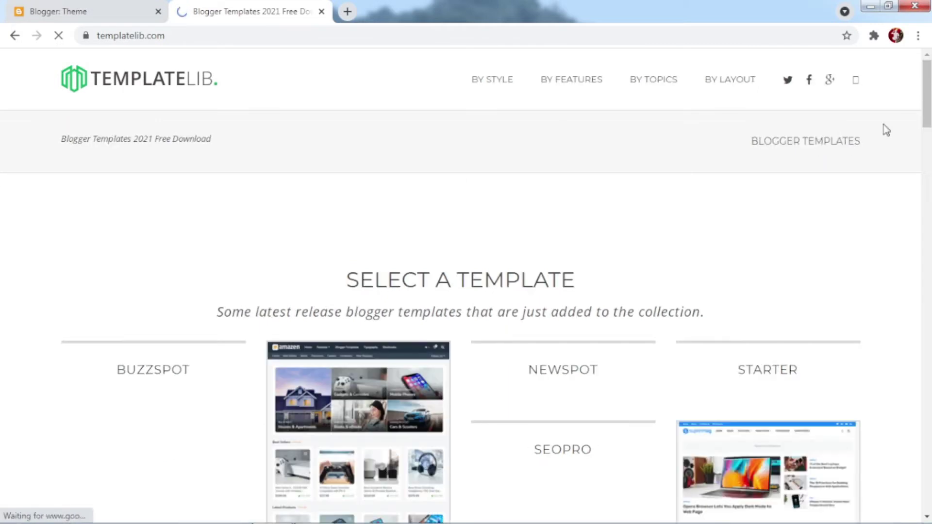
scroll(467, 292, "down", 10)
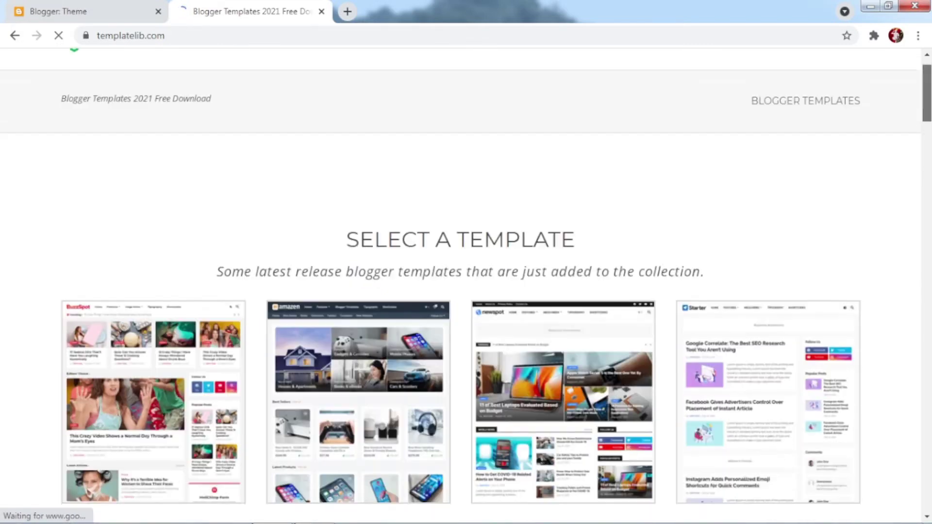
scroll(466, 282, "down", 4)
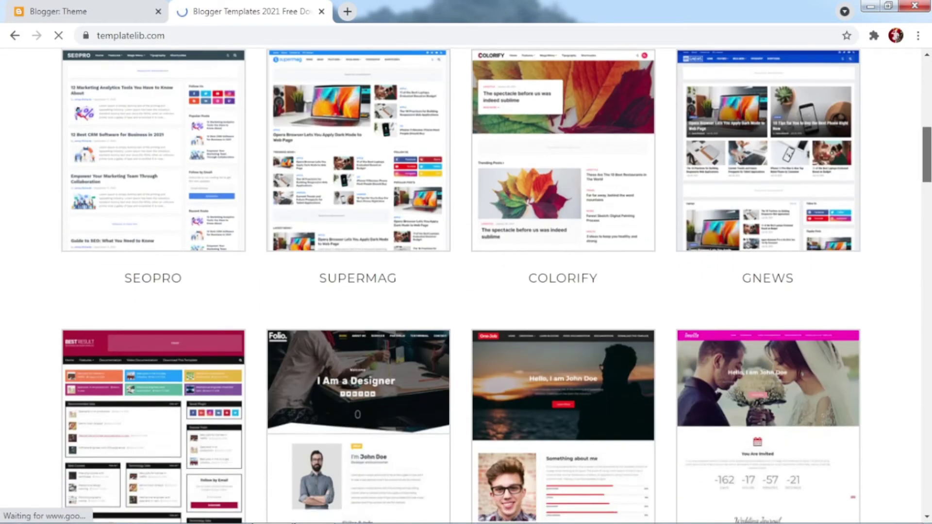
scroll(466, 282, "up", 2)
scroll(466, 243, "up", 1)
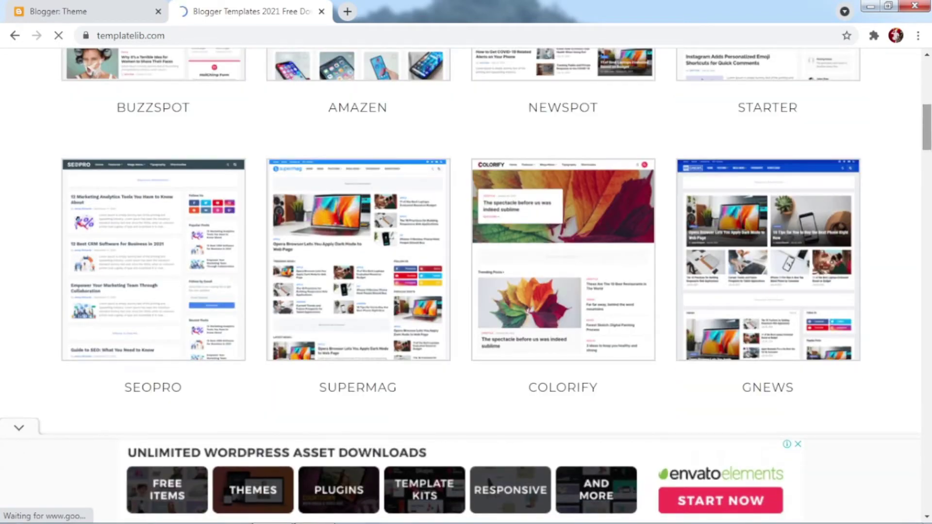
left_click(771, 340)
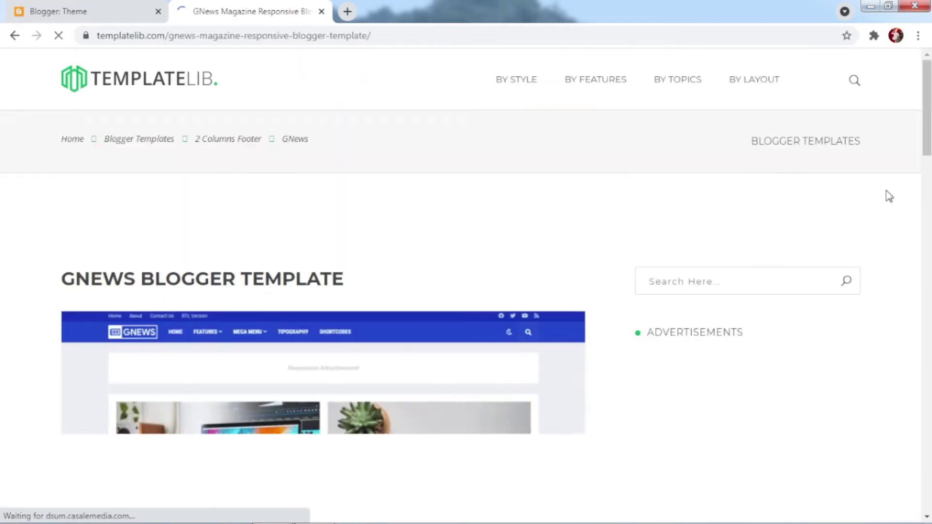
Open the live demo of the GNews template and look through its home page down to the footer
scroll(252, 313, "down", 10)
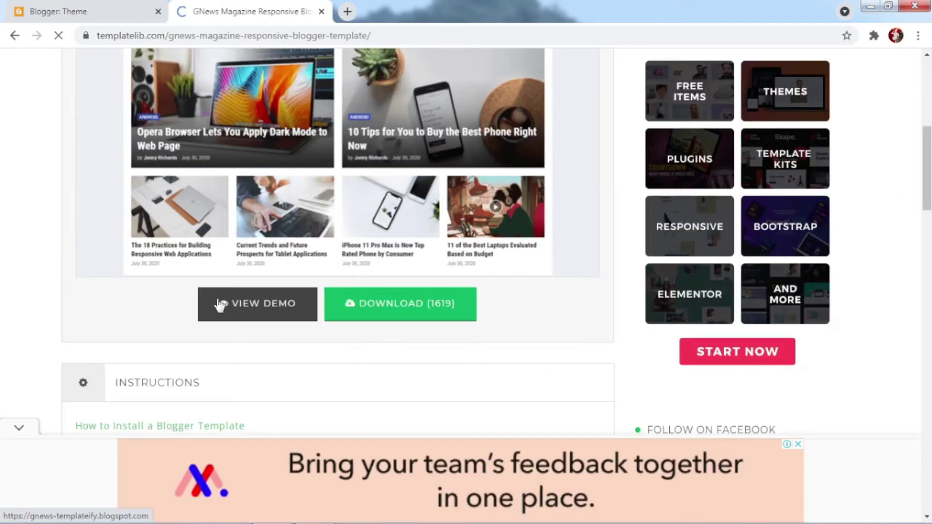
left_click(240, 306)
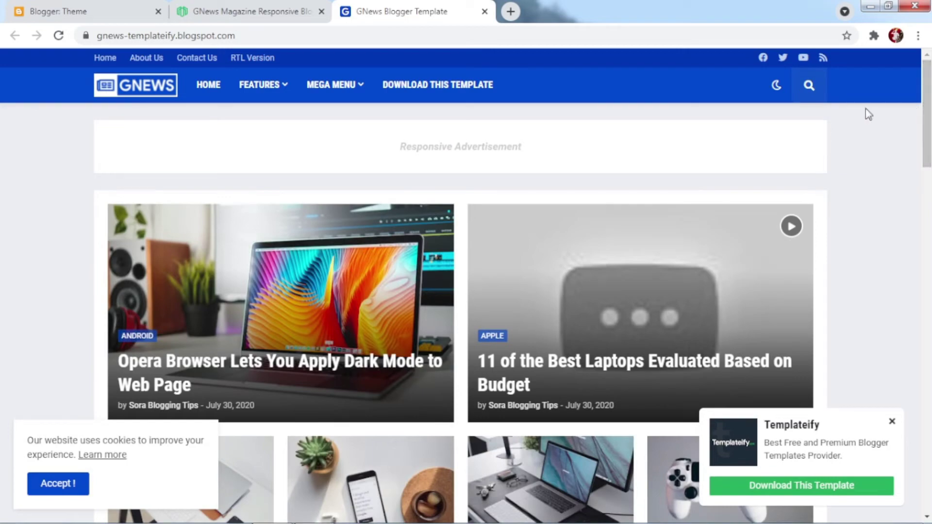
scroll(919, 111, "down", 5)
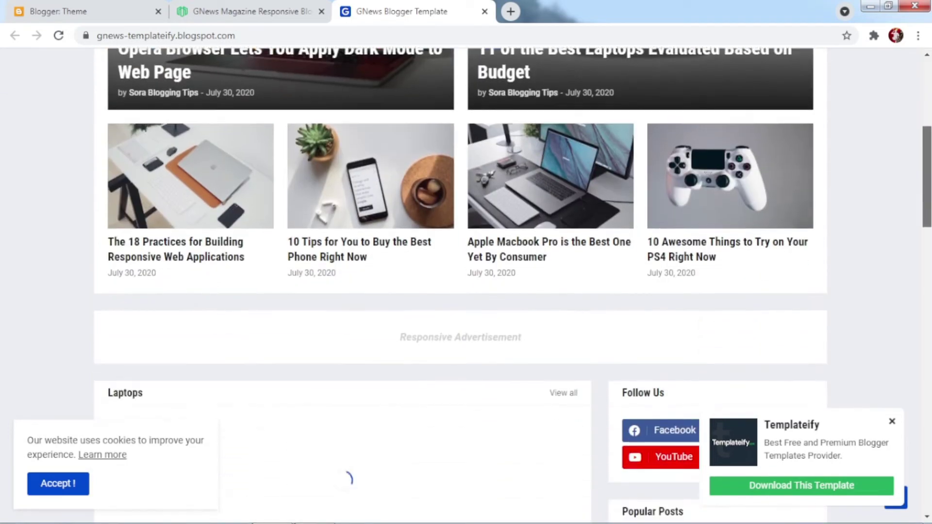
scroll(466, 286, "down", 15)
scroll(921, 469, "down", 14)
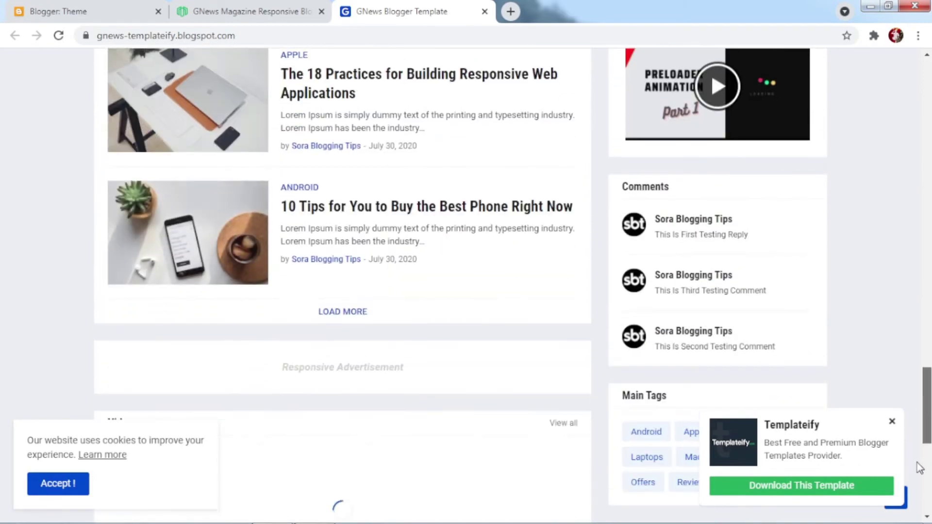
scroll(920, 469, "down", 5)
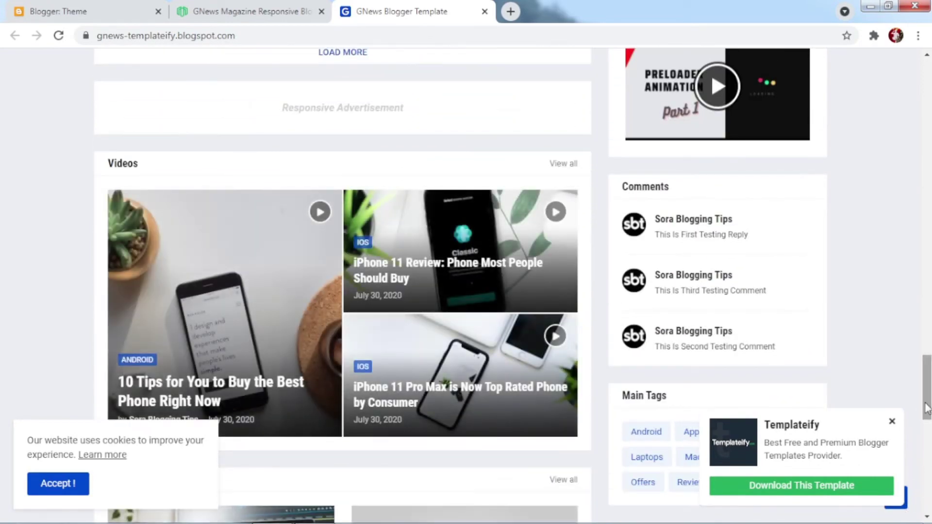
scroll(918, 398, "down", 13)
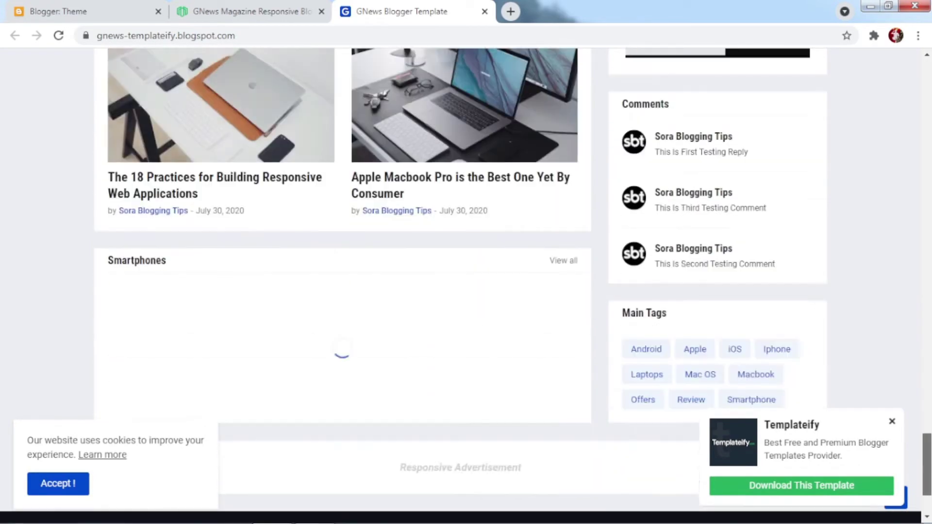
scroll(340, 291, "down", 8)
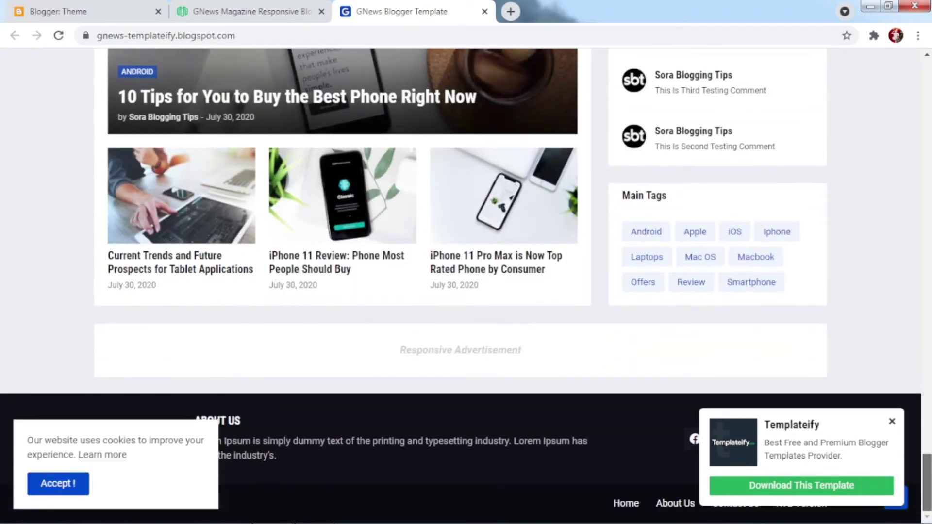
scroll(466, 291, "up", 20)
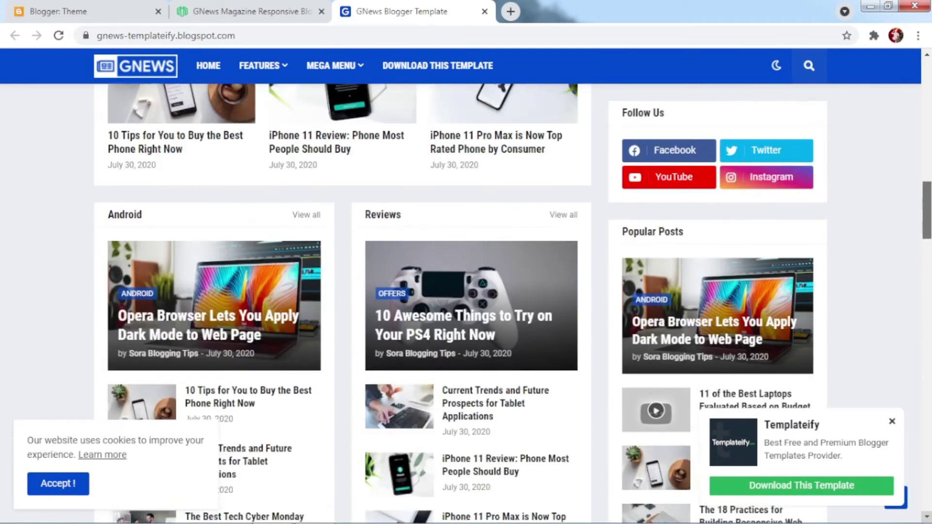
scroll(919, 100, "up", 5)
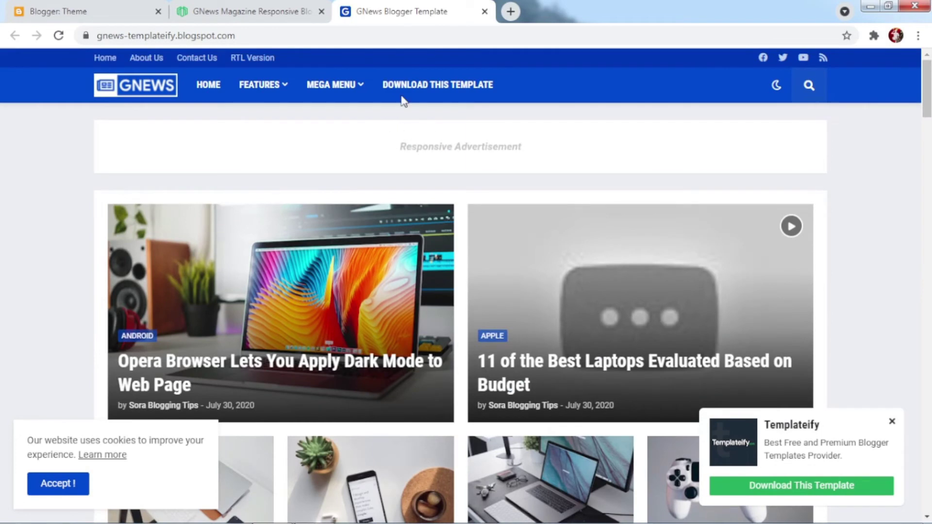
Return to the GNews page on Templatelib and download the template
left_click(255, 7)
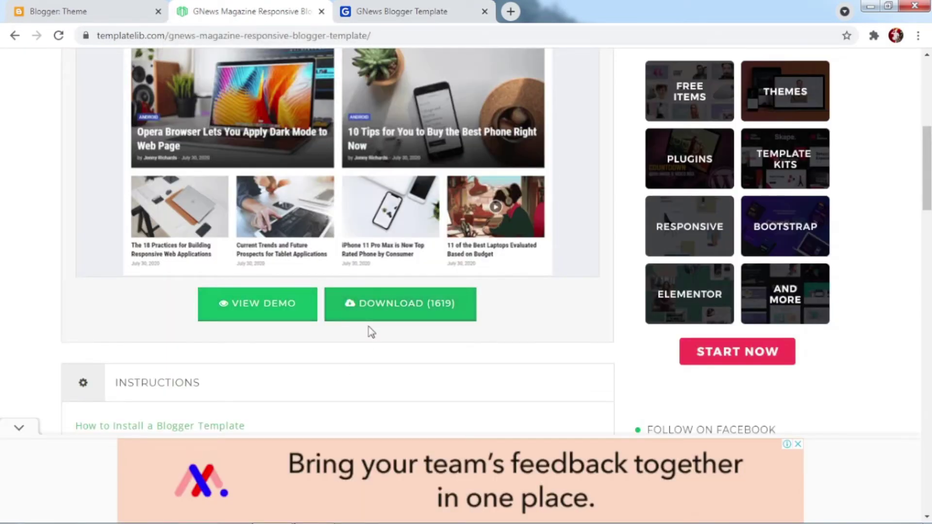
left_click(378, 313)
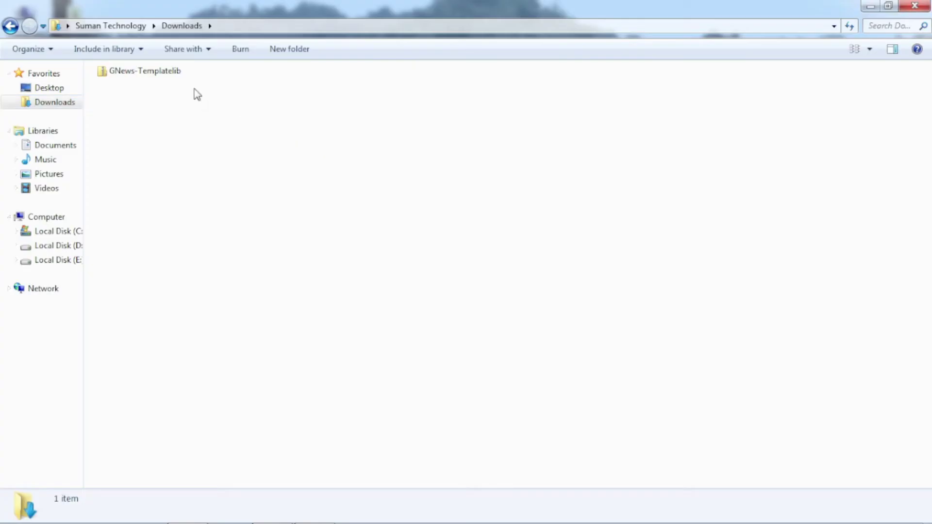
In Windows Explorer, examine the Template and Images folders inside the downloaded GNews-Templatelib archive
left_click(127, 75)
double_click(127, 73)
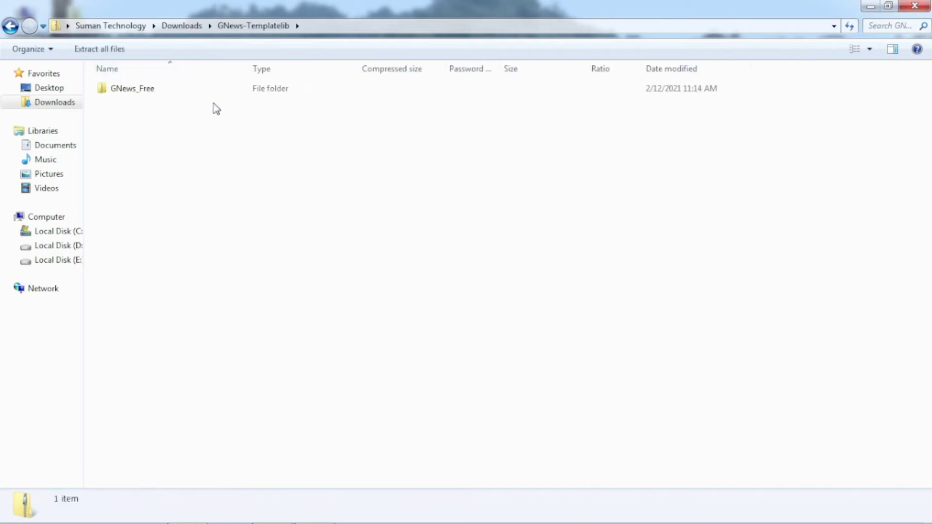
double_click(136, 95)
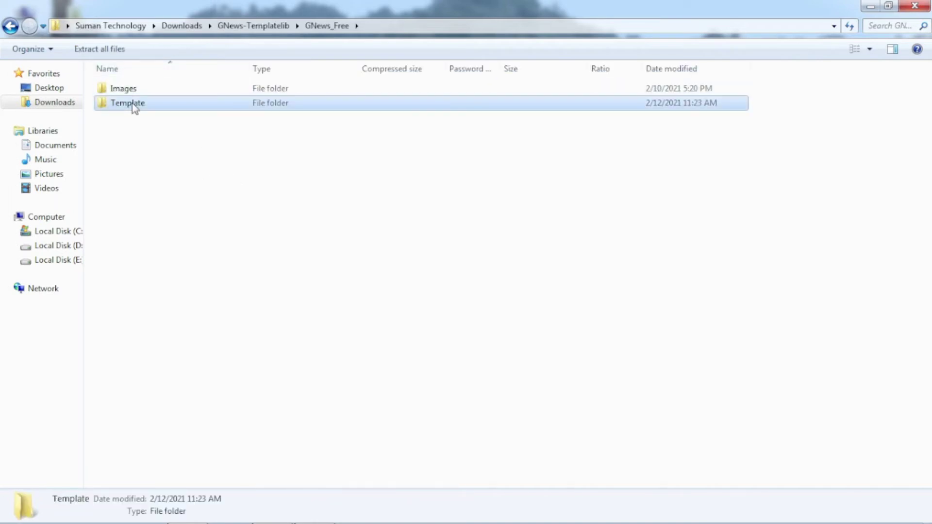
double_click(133, 105)
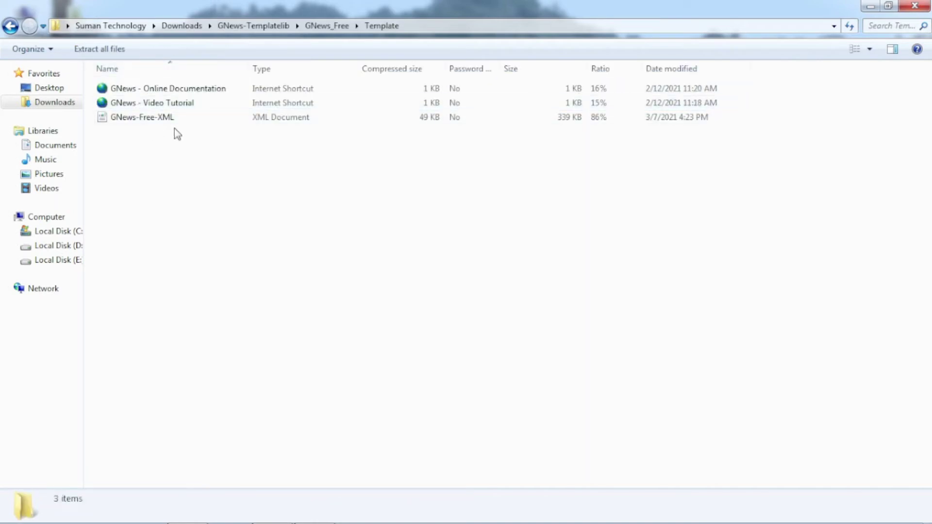
left_click(11, 26)
double_click(121, 88)
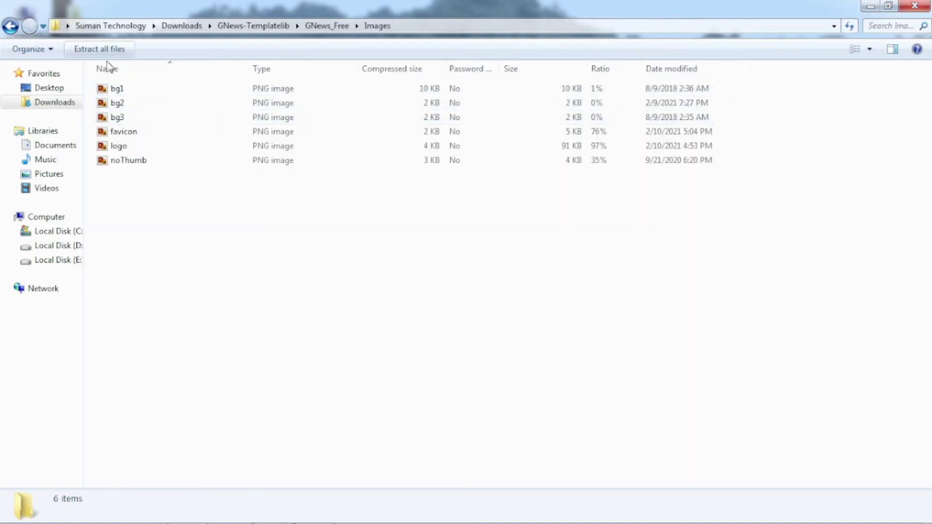
left_click(11, 26)
left_click(130, 105)
double_click(131, 104)
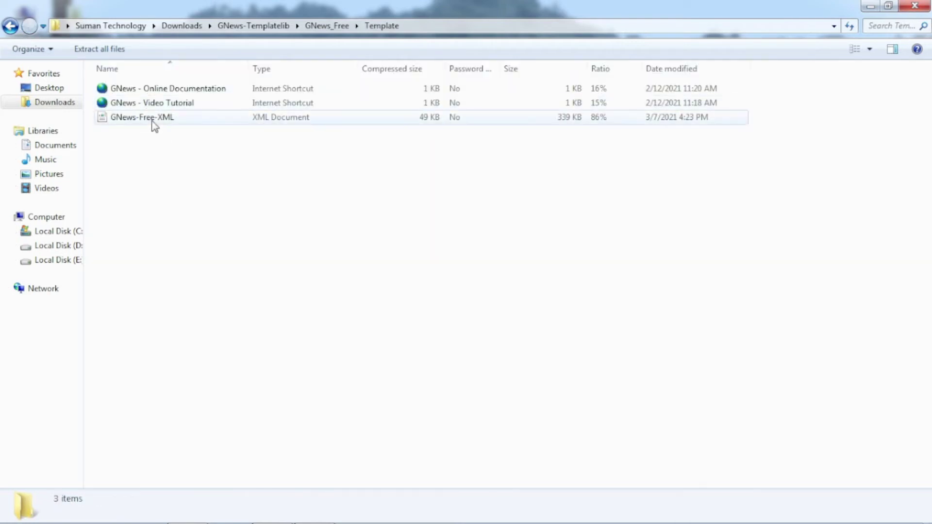
right_click(152, 120)
left_click(306, 191)
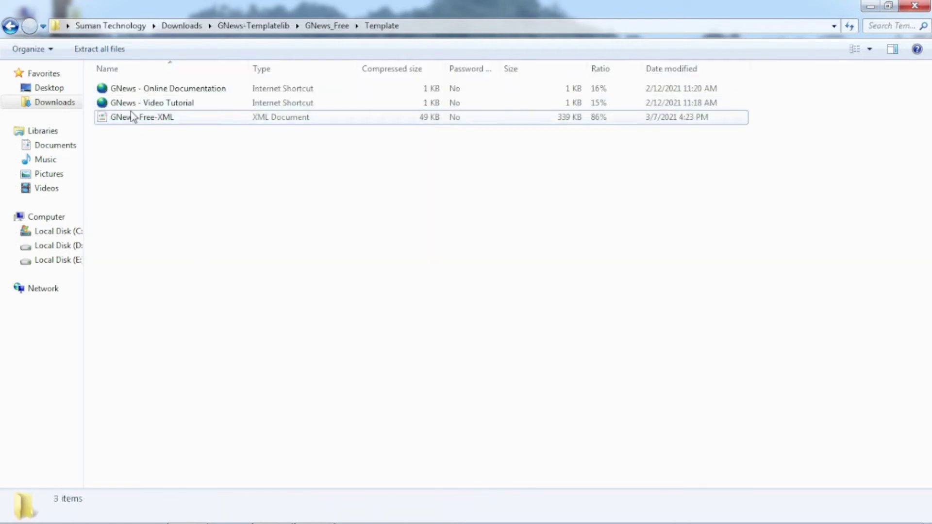
Go back to the Downloads folder and extract the GNews-Templatelib archive there with 7-Zip
left_click(16, 26)
left_click(16, 27)
left_click(6, 27)
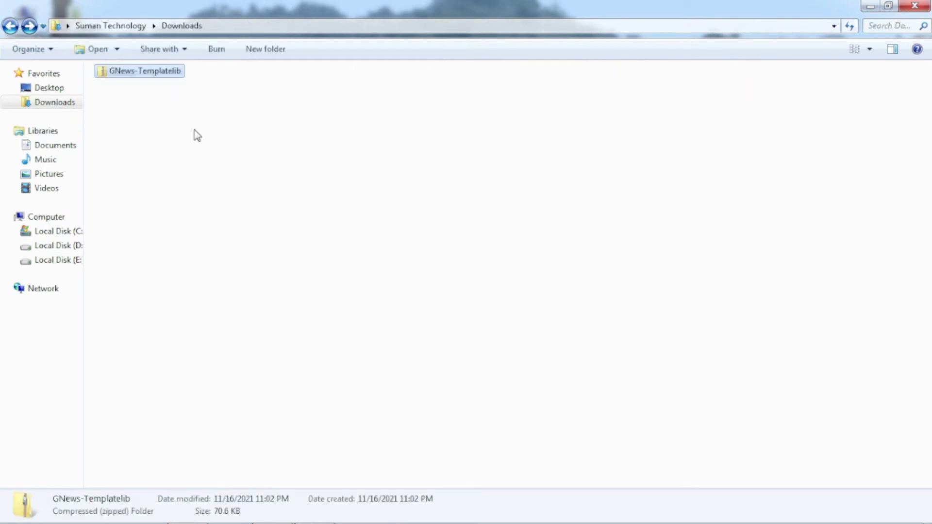
right_click(125, 74)
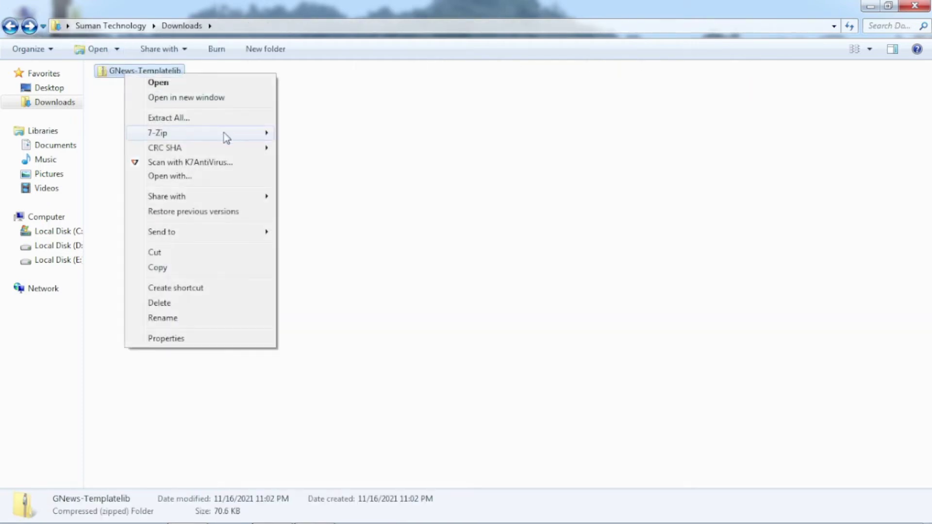
mouse_move(241, 137)
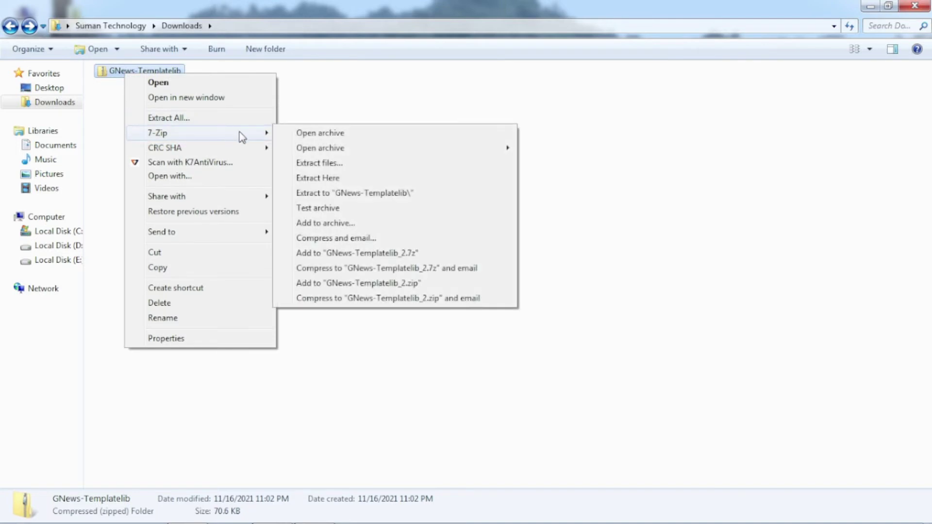
left_click(330, 164)
left_click(460, 355)
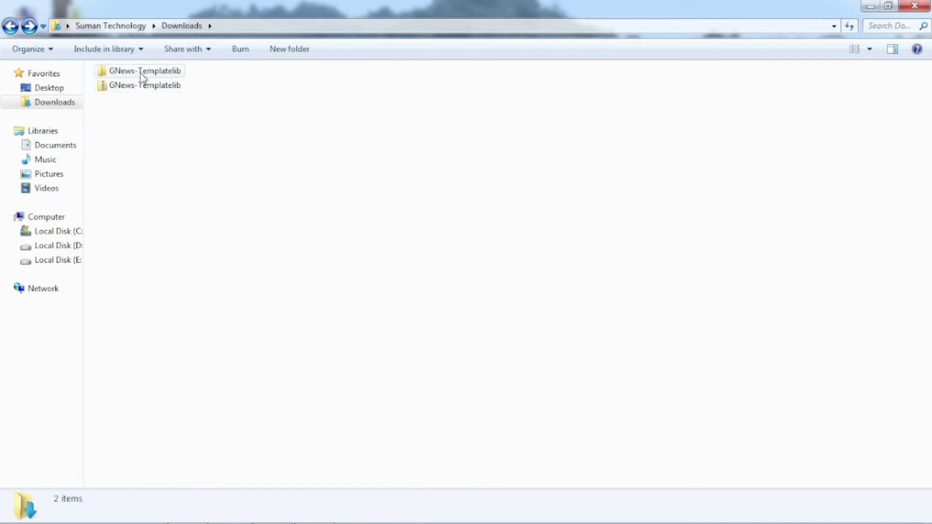
Open the Template folder within GNews_Free in the extracted GNews-Templatelib folder to check its files
double_click(142, 72)
double_click(140, 90)
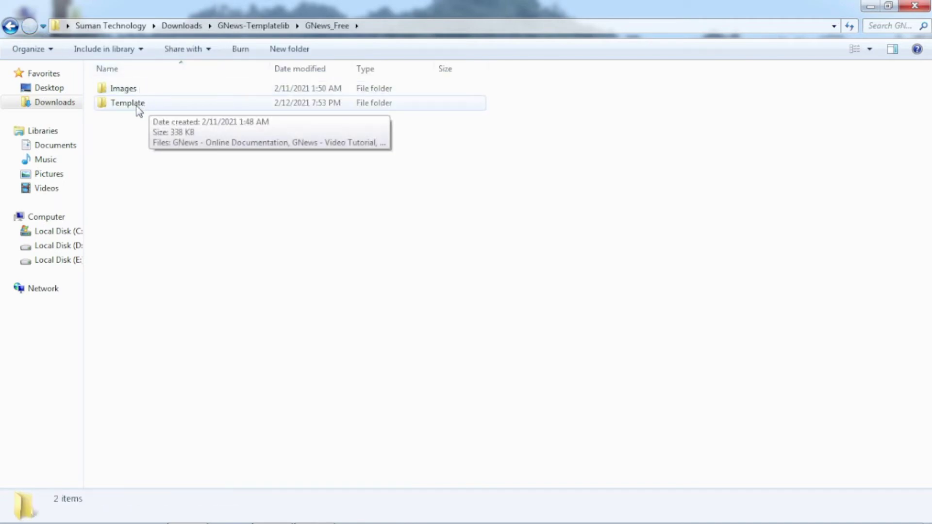
double_click(139, 104)
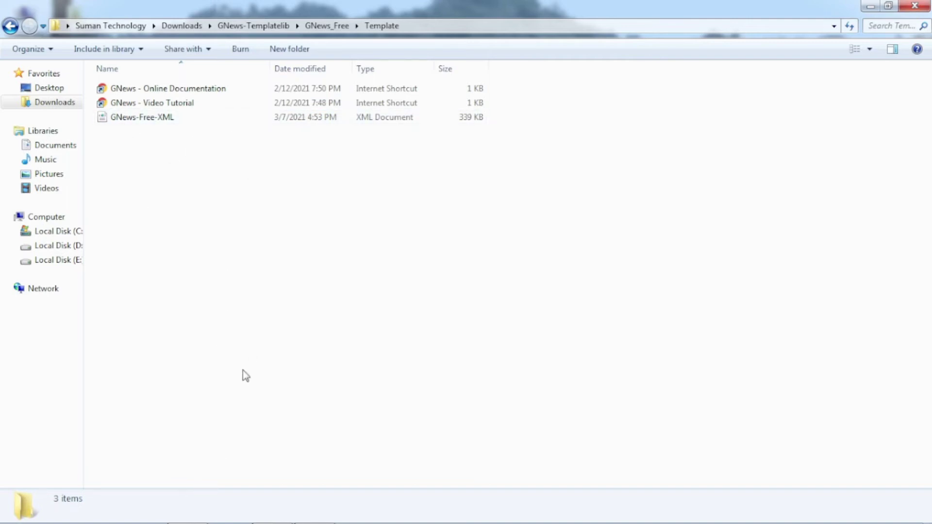
Switch to Chrome and, on Blogger's theme page, start restoring the theme by uploading a file
mouse_move(252, 522)
left_click(279, 518)
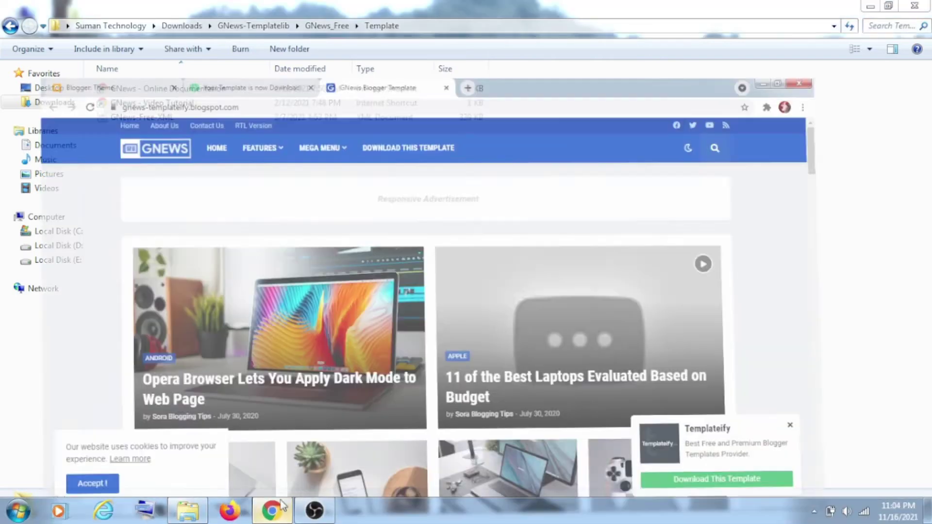
left_click(66, 6)
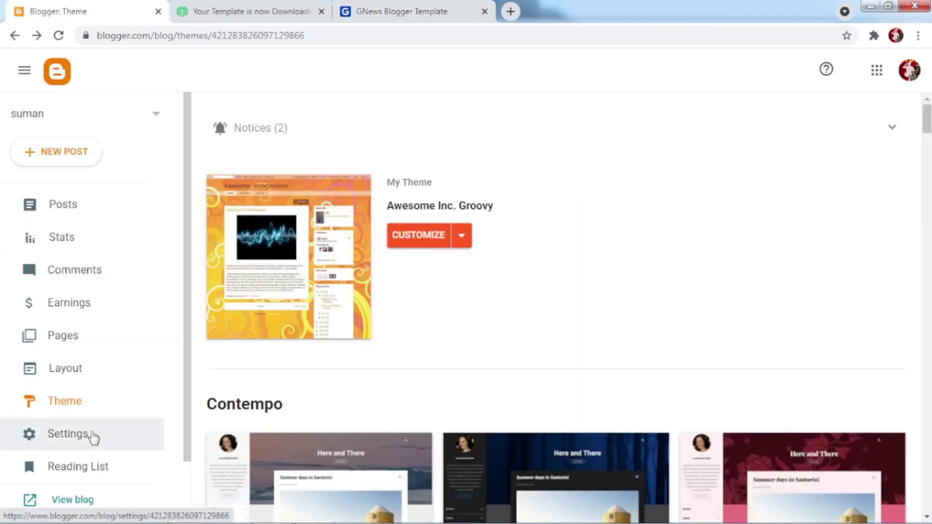
left_click(462, 236)
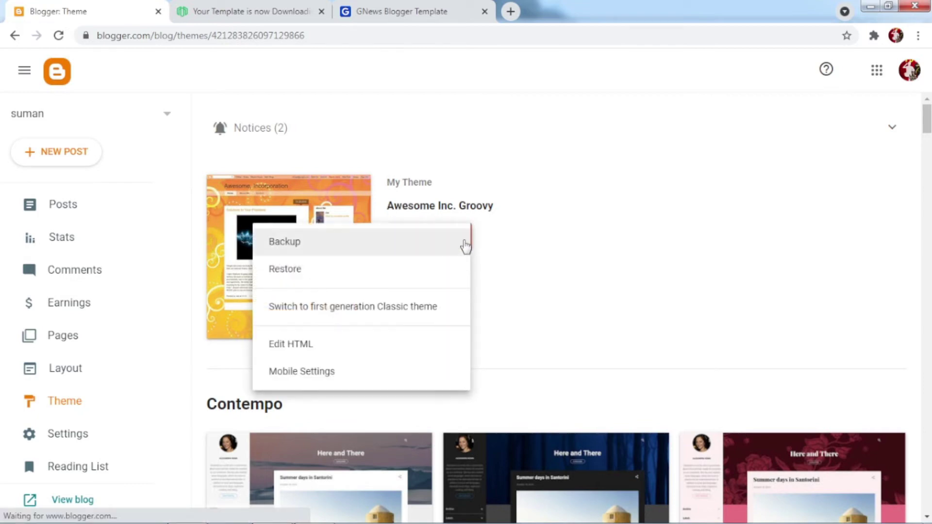
left_click(302, 273)
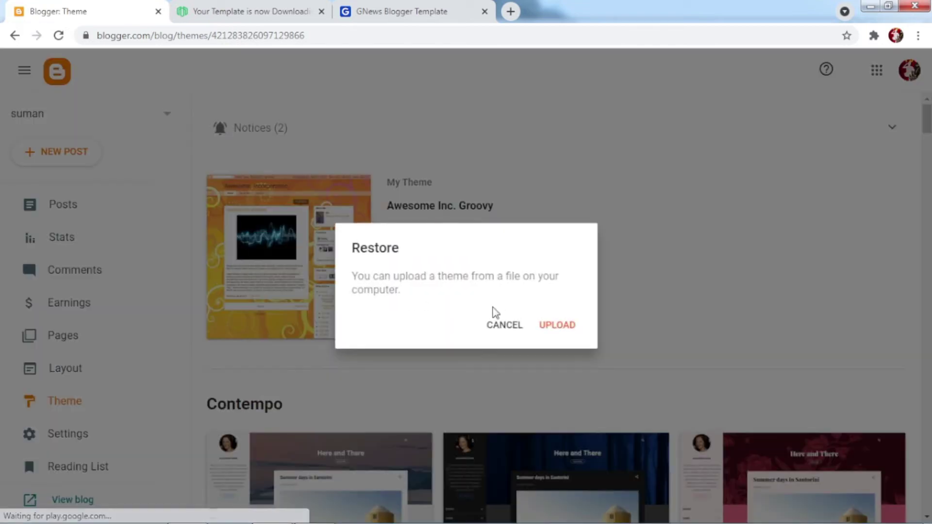
left_click(573, 333)
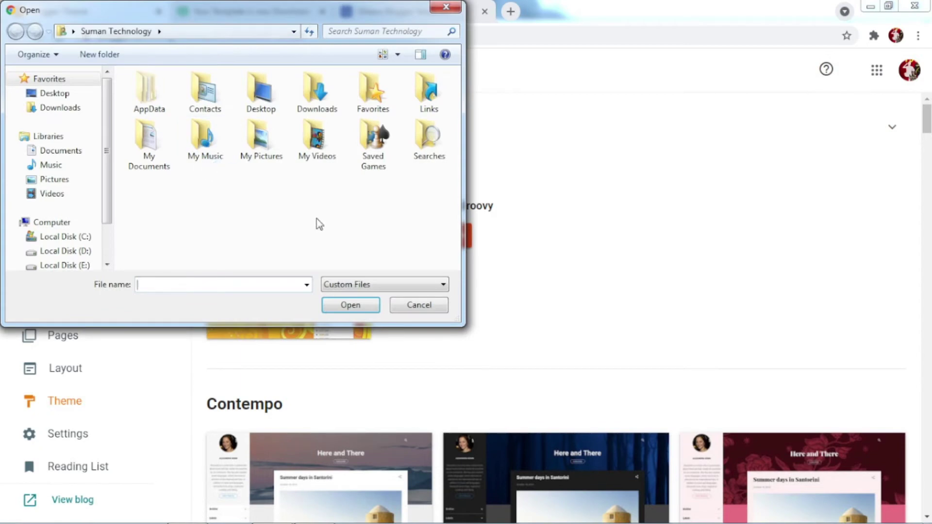
Upload GNews-Free-XML from Downloads, in the Template folder under GNews-Templatelib and GNews_Free, as the blog's theme
left_click(52, 108)
double_click(146, 95)
double_click(178, 97)
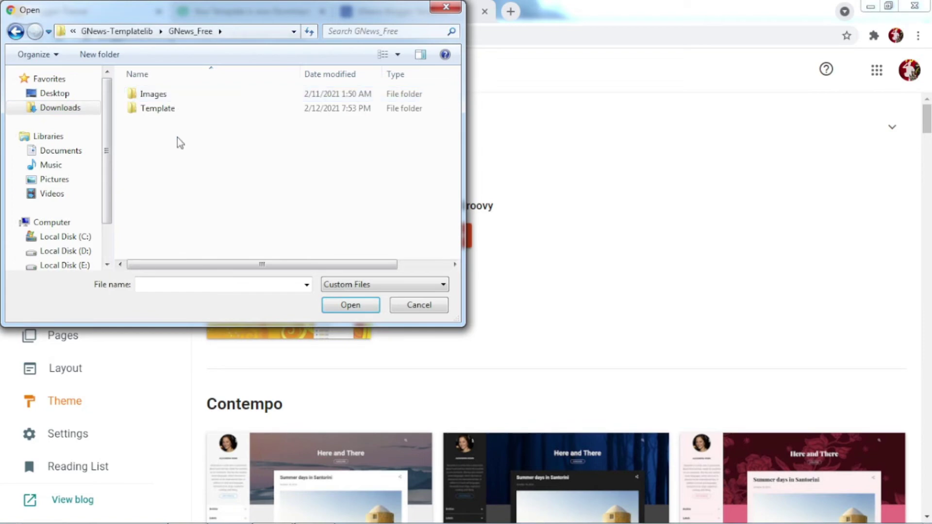
double_click(160, 109)
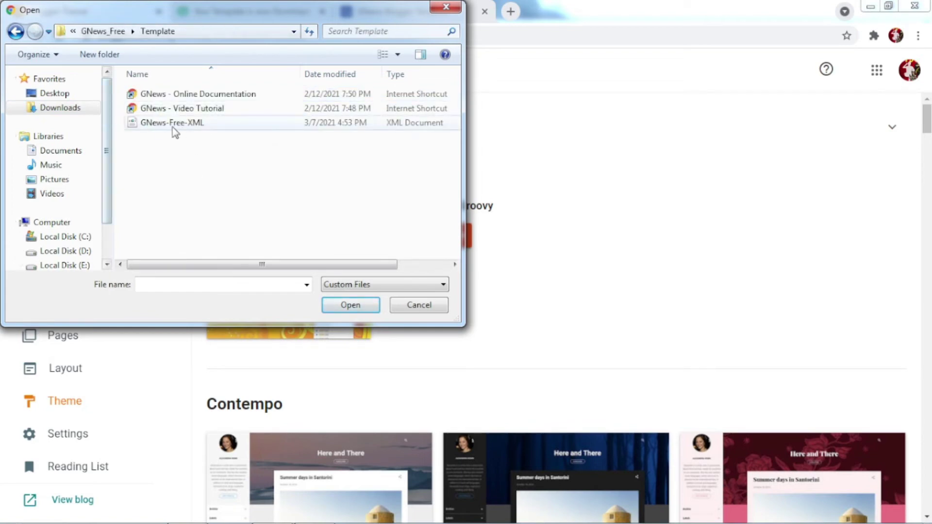
left_click(155, 124)
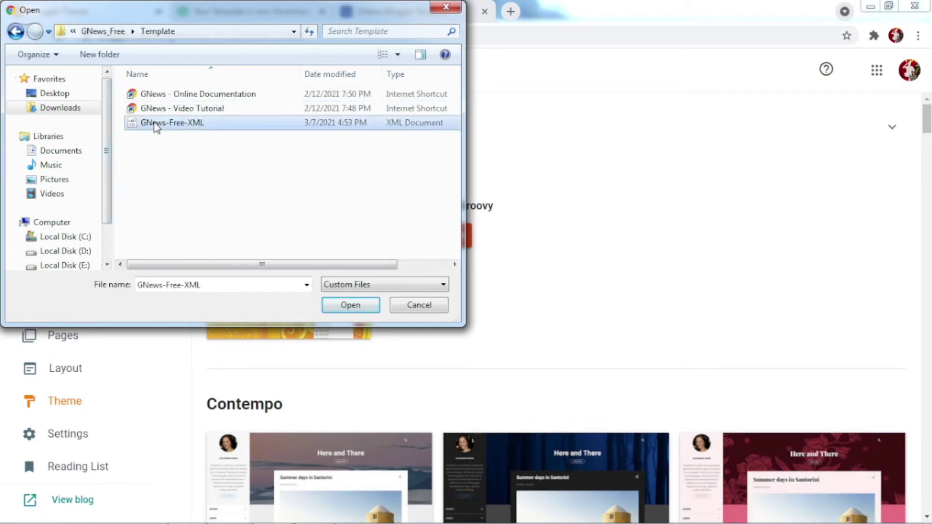
left_click(352, 306)
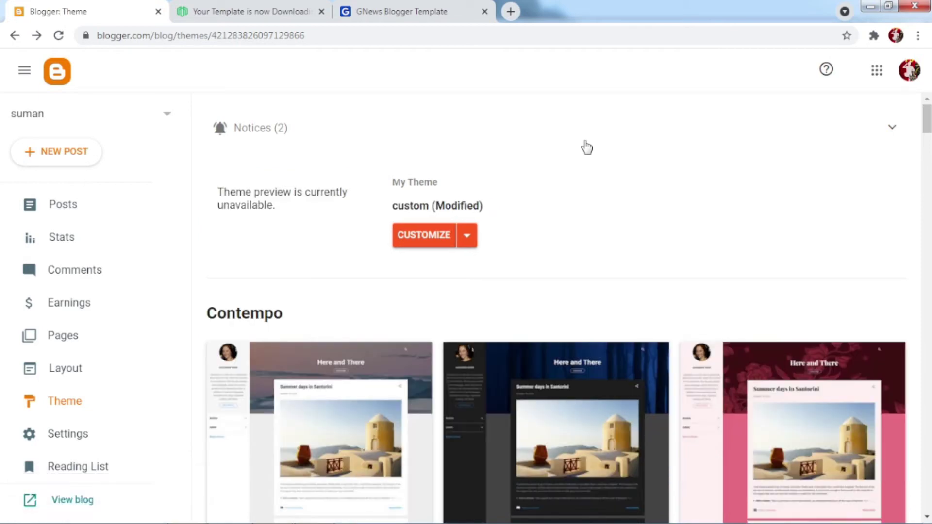
View the live blog and examine the new theme's header, menus, sidebar and footer
left_click(66, 505)
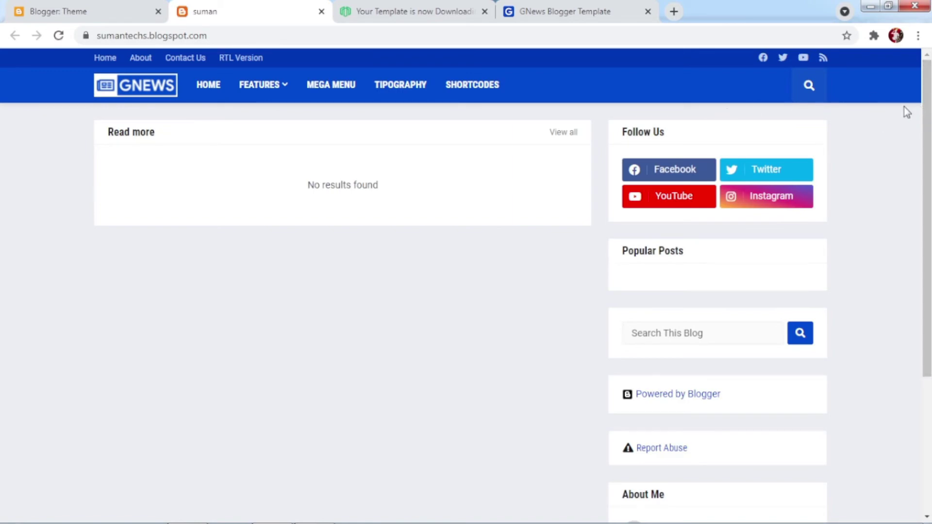
scroll(926, 218, "down", 5)
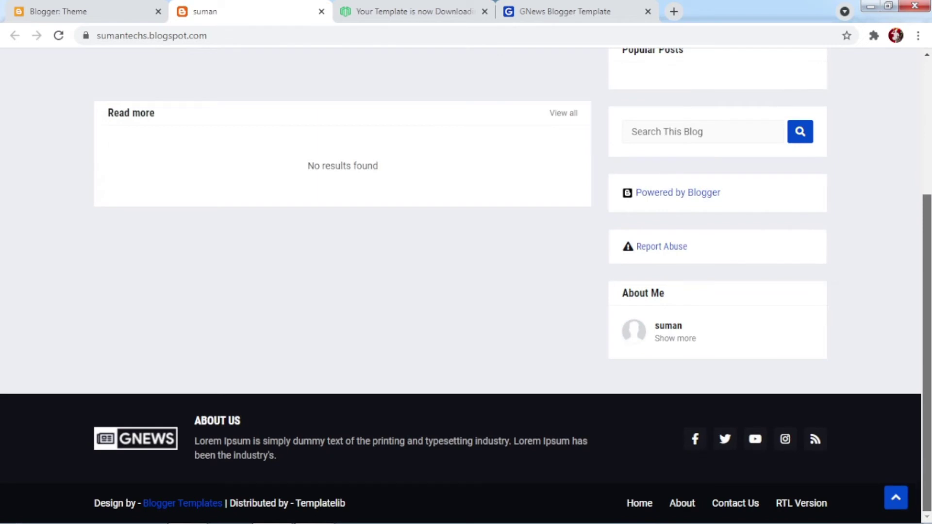
scroll(927, 219, "up", 5)
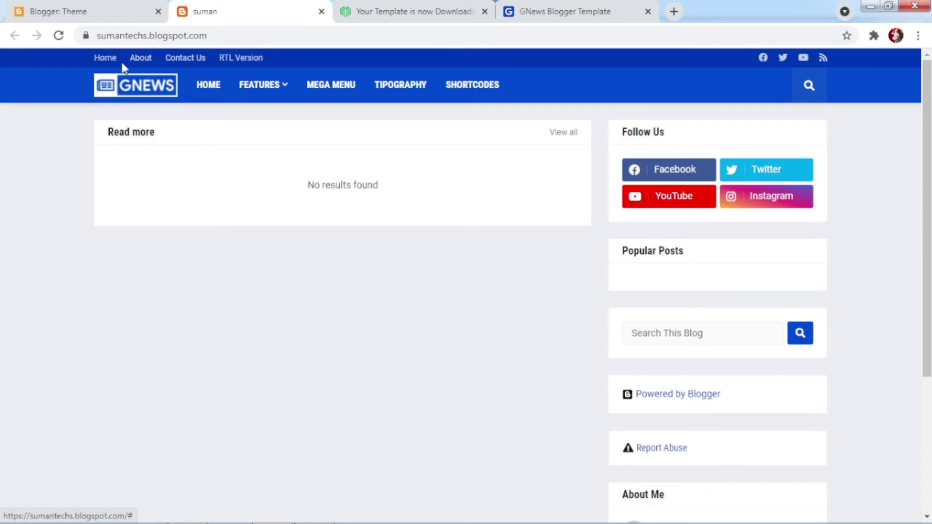
mouse_move(238, 77)
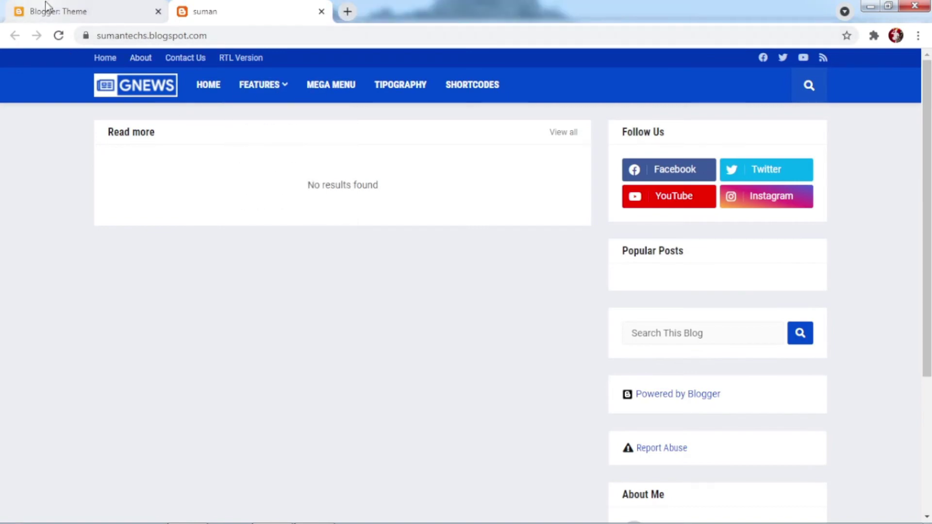
Return to the Blogger dashboard, go to the blog's Layout page and collapse the notices
left_click(46, 6)
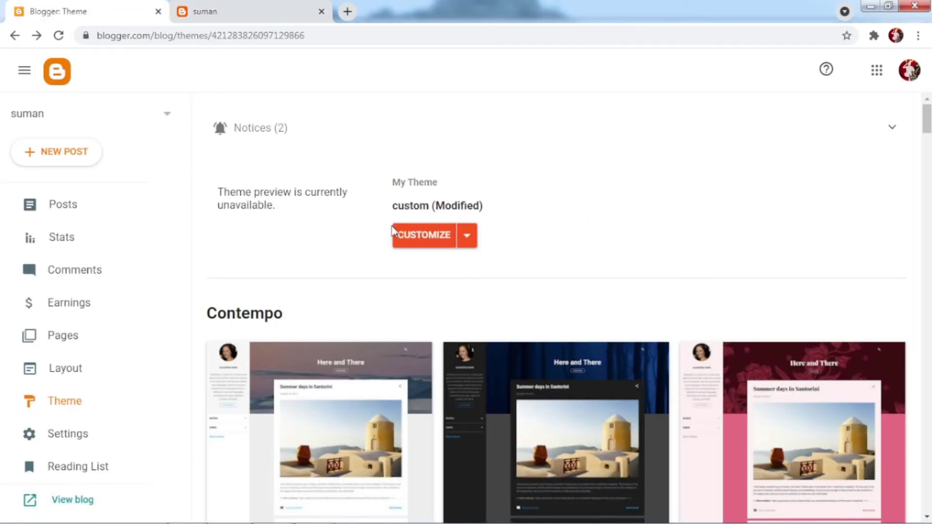
left_click(66, 369)
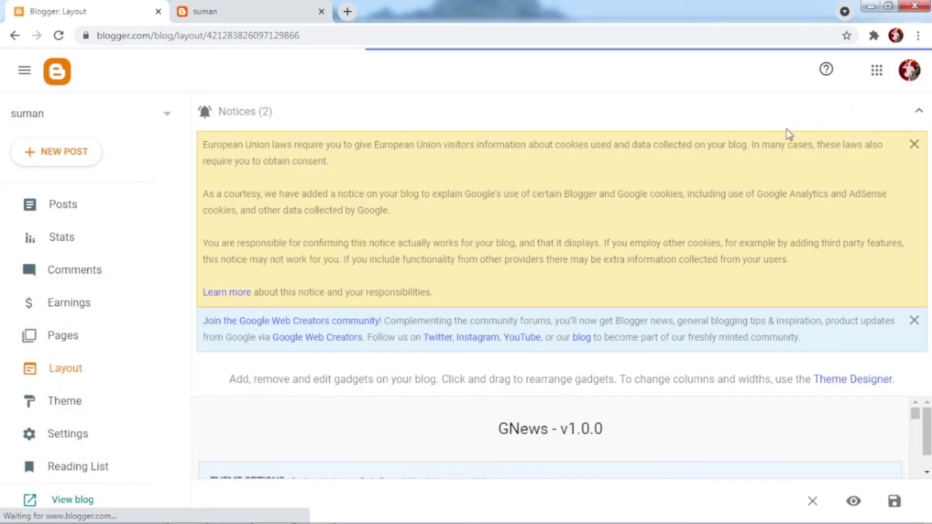
left_click(920, 112)
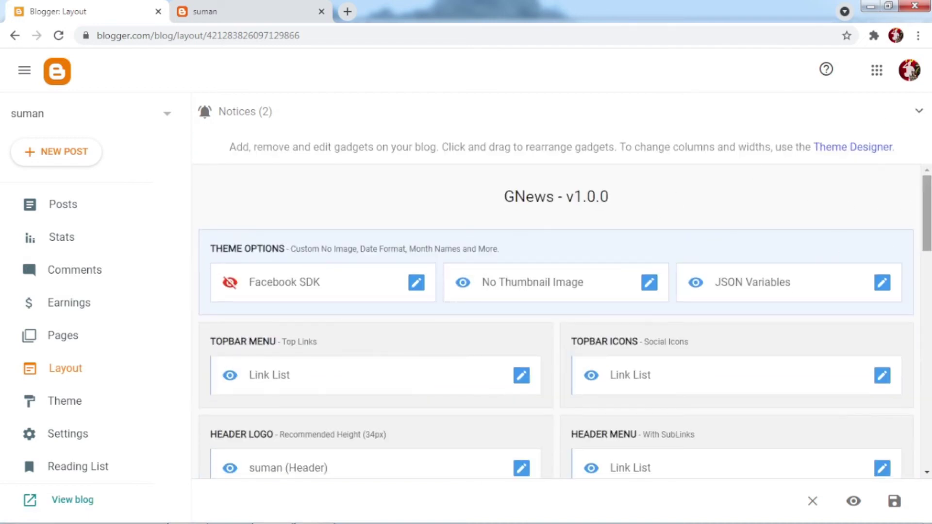
Examine the GNews layout's gadget sections, from the theme options down to the footer menu
scroll(926, 214, "down", 4)
scroll(565, 321, "down", 13)
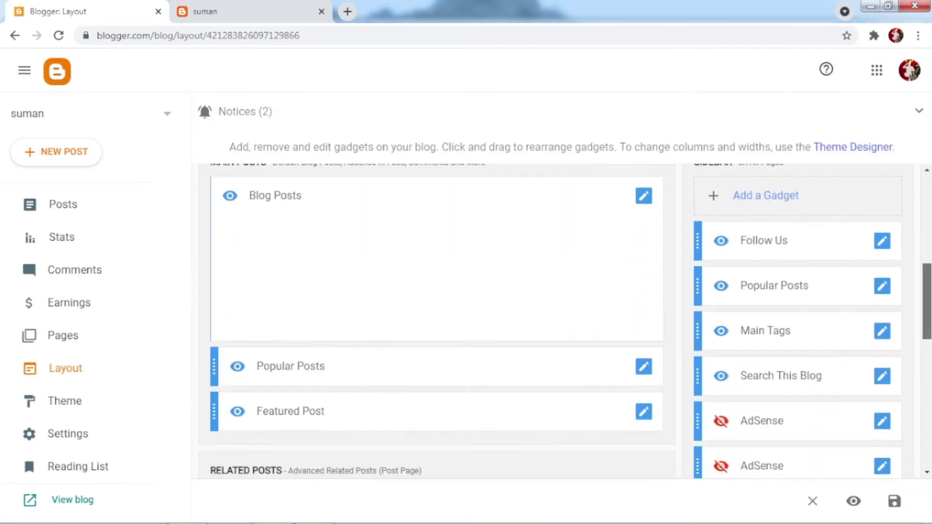
scroll(925, 439, "down", 1)
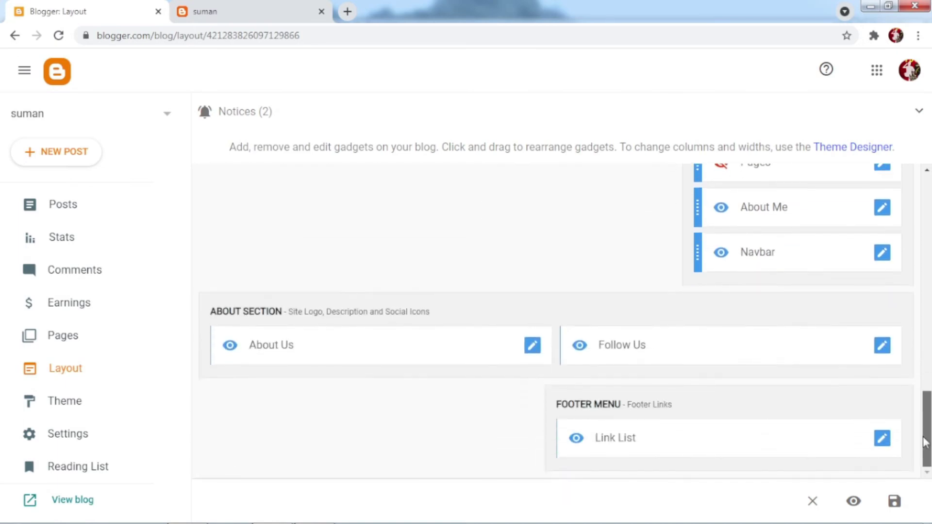
scroll(925, 446, "up", 18)
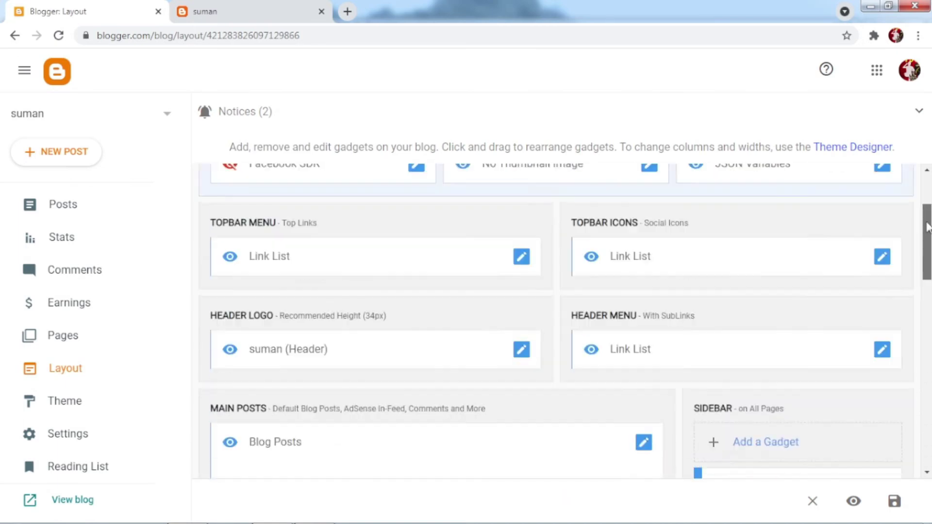
scroll(559, 321, "down", 15)
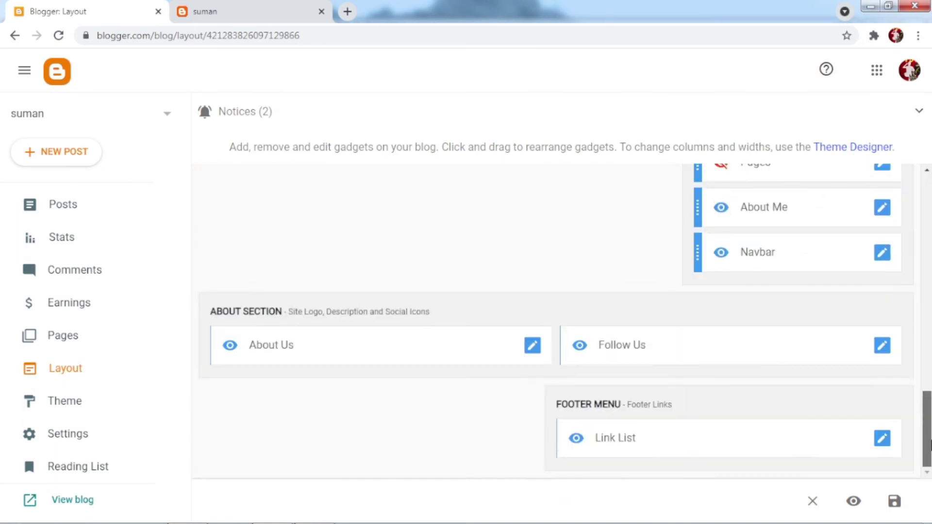
scroll(925, 437, "up", 15)
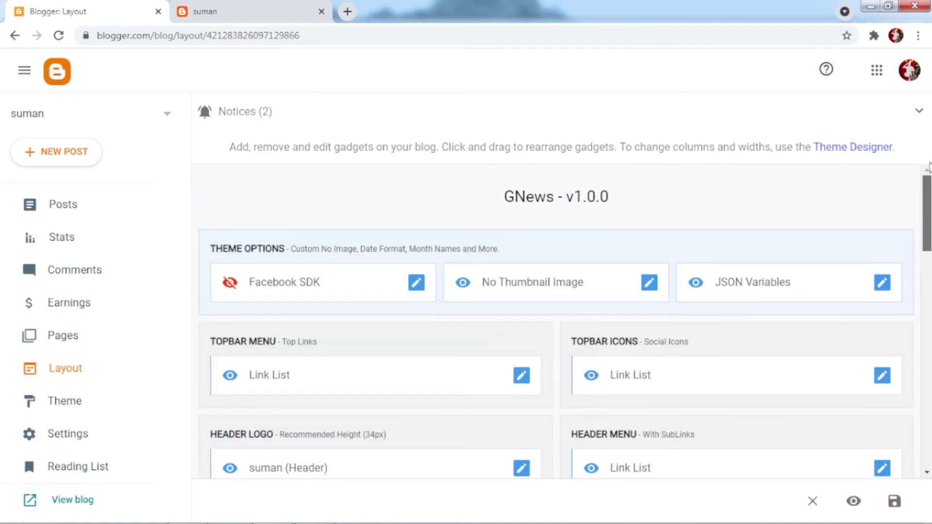
scroll(918, 267, "down", 15)
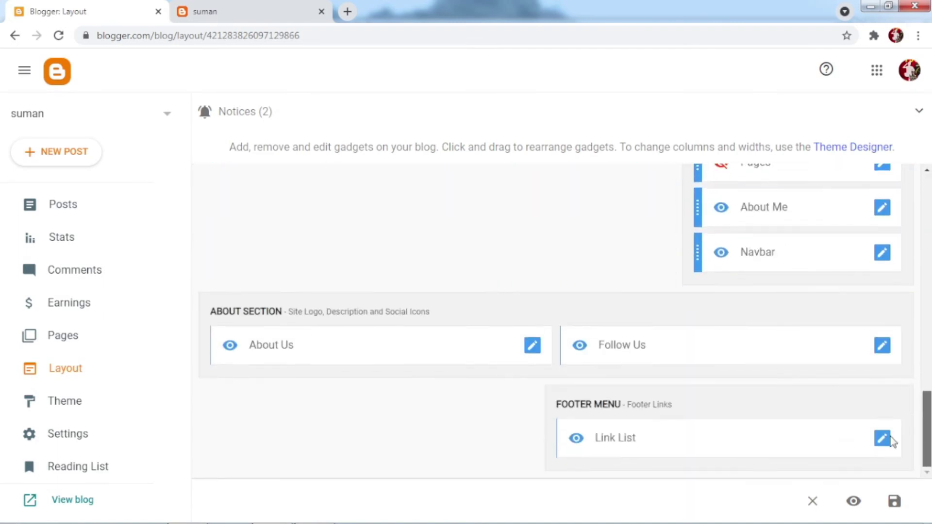
scroll(893, 440, "up", 15)
Check the settings of the Header Logo gadget and close them without saving
scroll(510, 308, "down", 3)
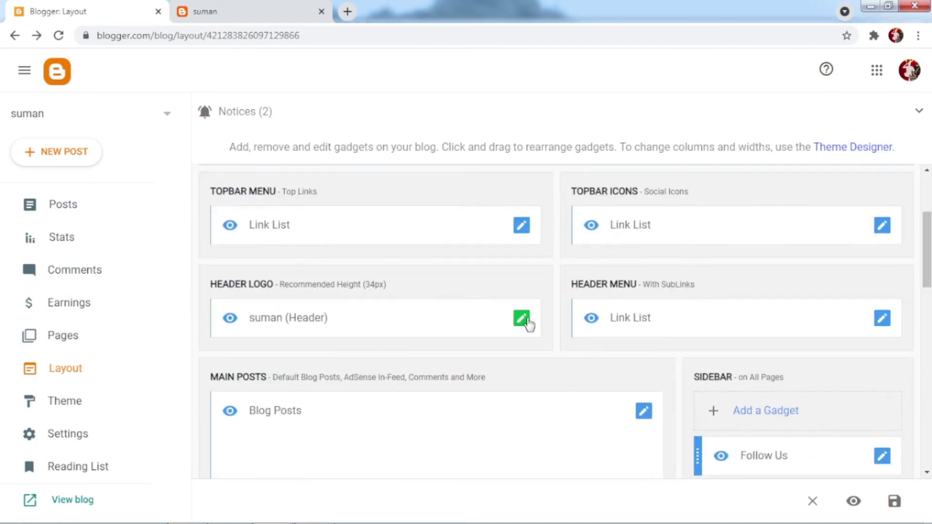
left_click(523, 319)
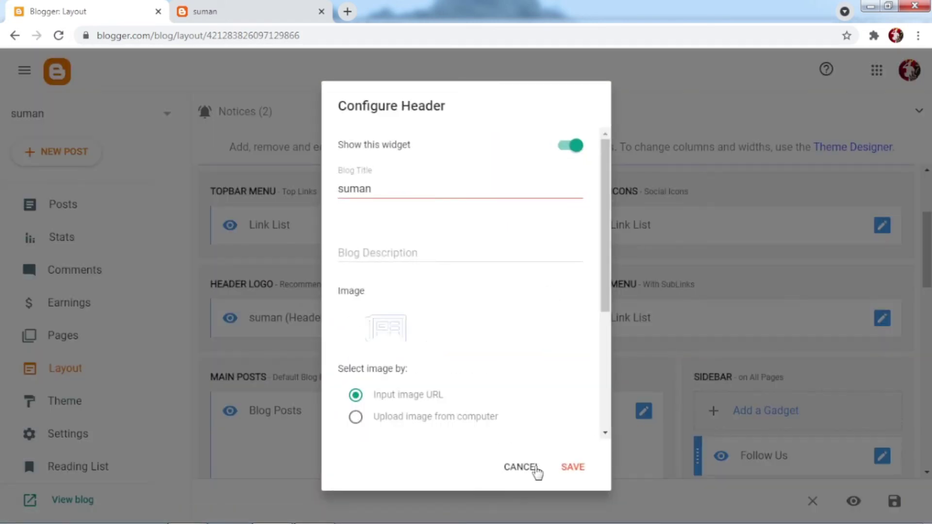
left_click(520, 468)
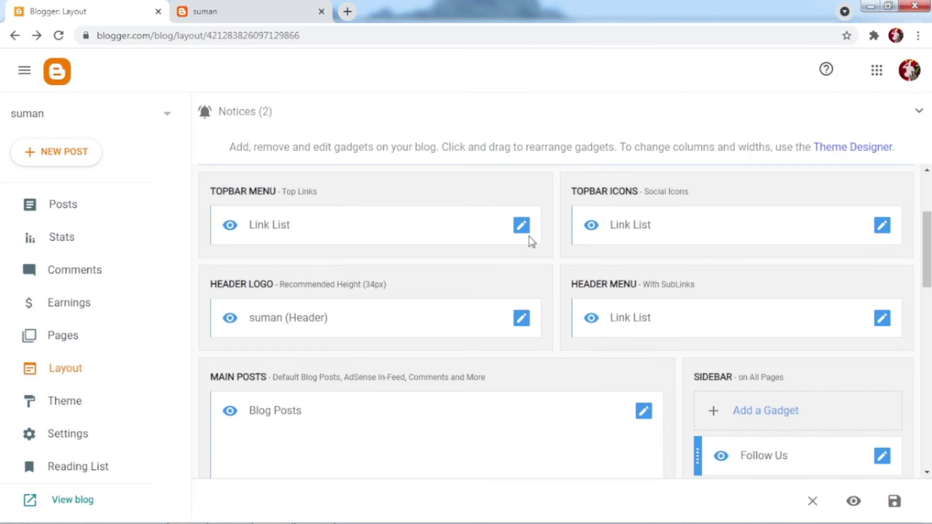
Delete the Home, About, Contact Us and RTL Version links from the Topbar Menu's link list and save the gadget
left_click(529, 231)
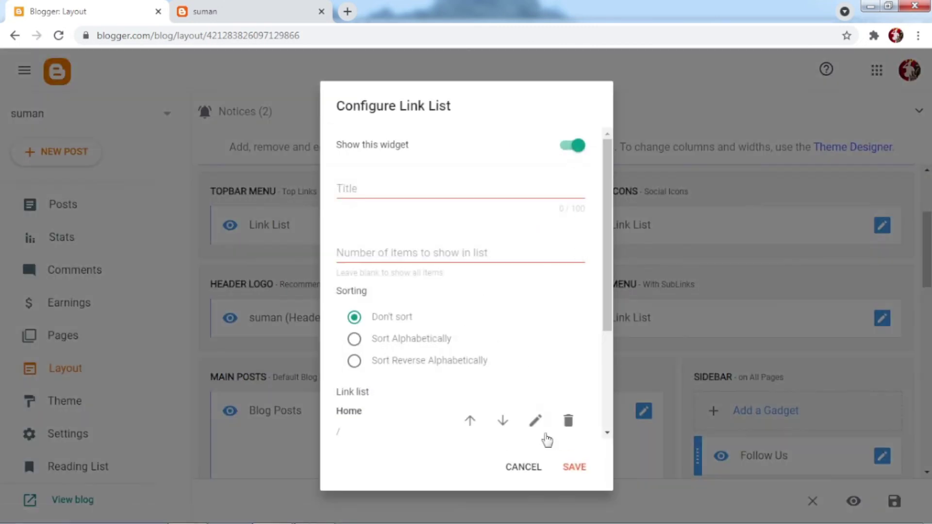
left_click_drag(608, 300, 610, 388)
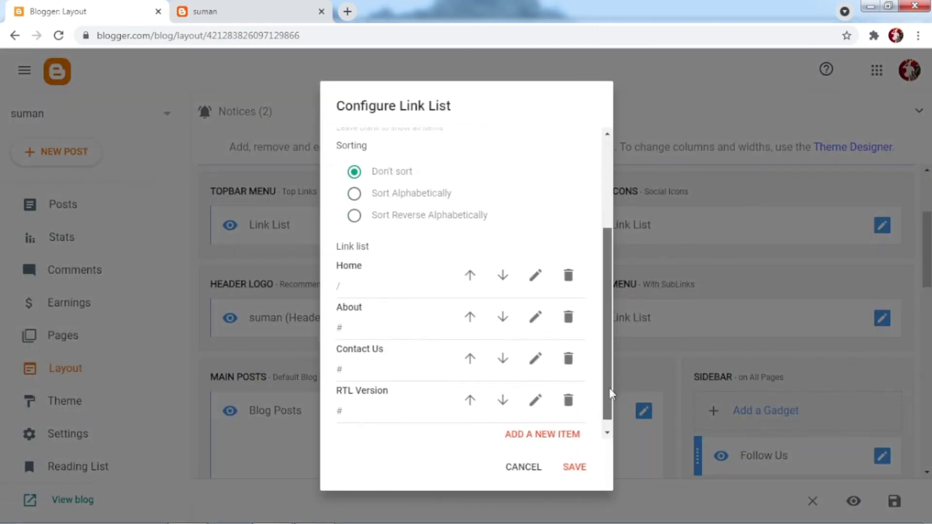
left_click(568, 276)
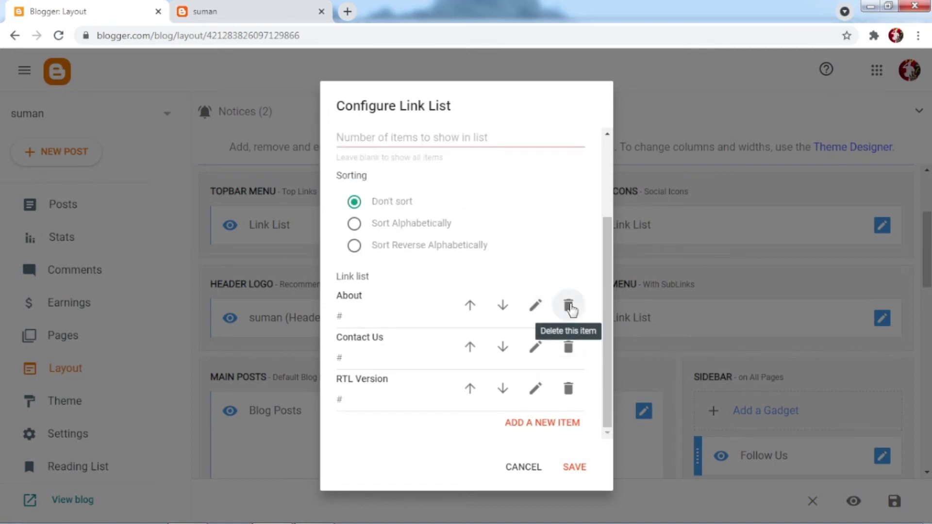
left_click(570, 309)
left_click(568, 348)
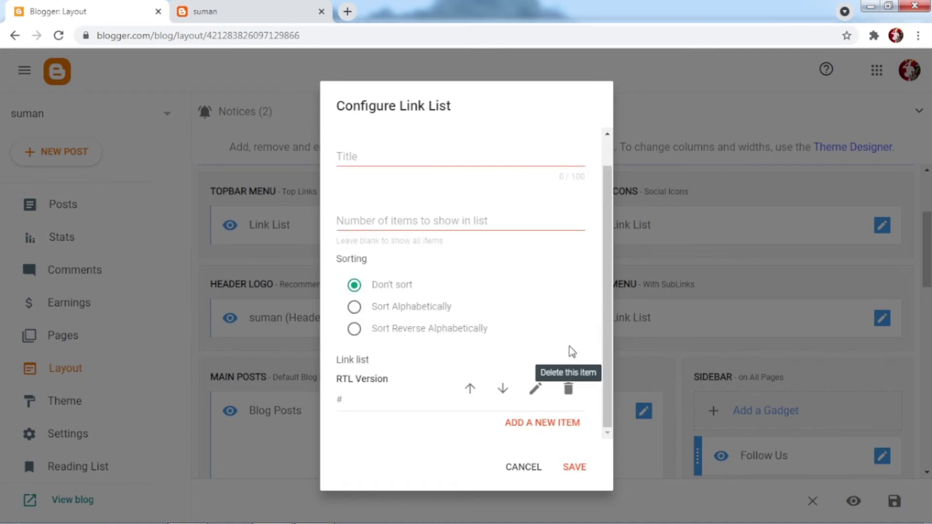
left_click(570, 386)
left_click(571, 464)
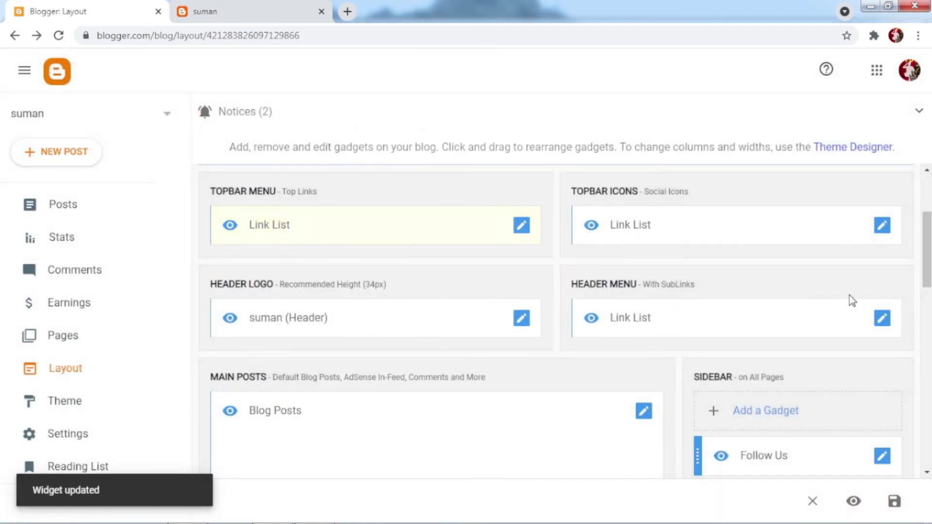
Remove the Popular Posts gadget from the Main Posts section
scroll(857, 291, "down", 3)
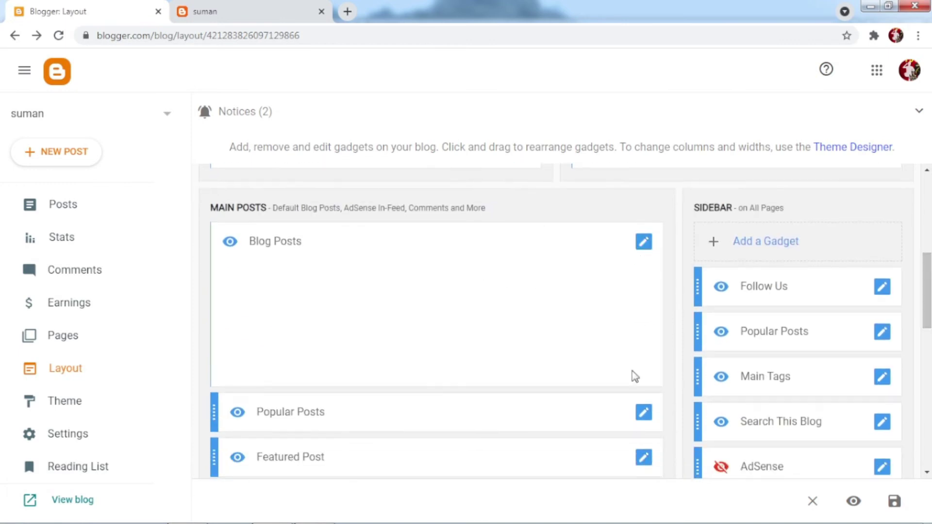
left_click(643, 413)
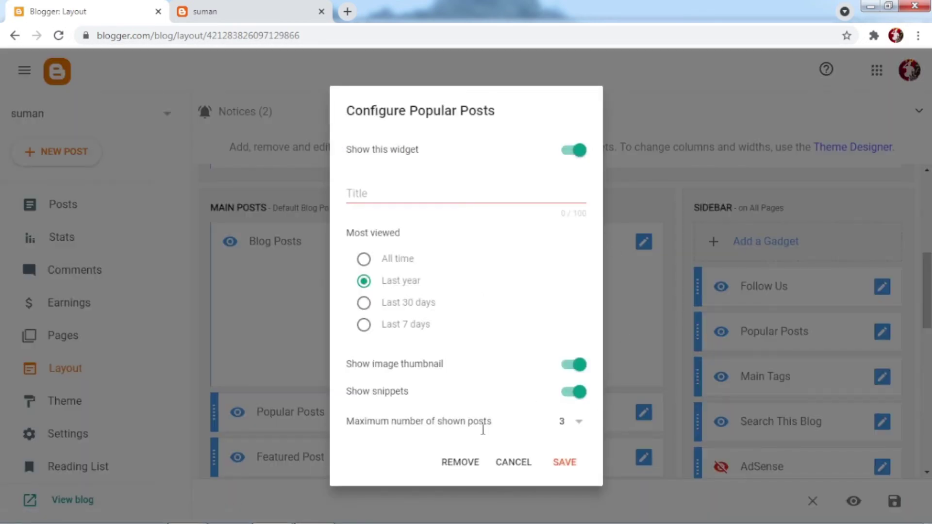
left_click(458, 464)
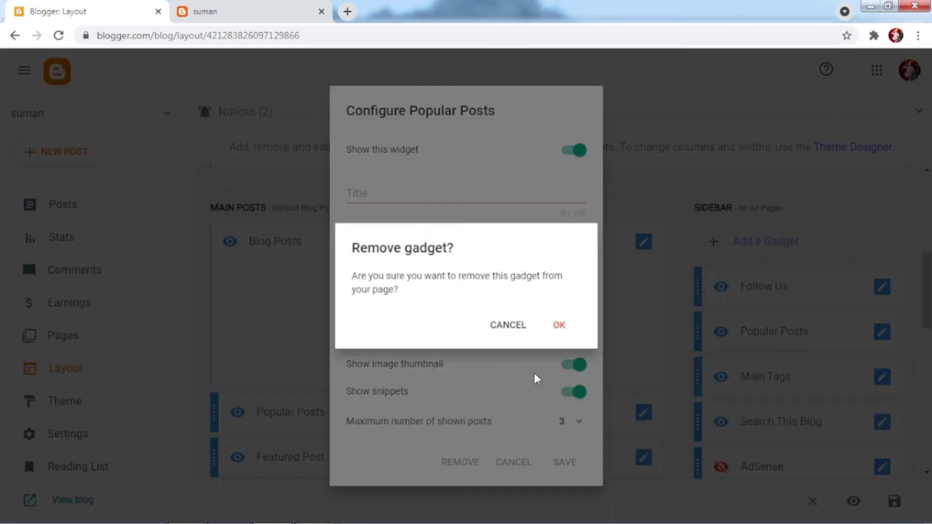
left_click(560, 326)
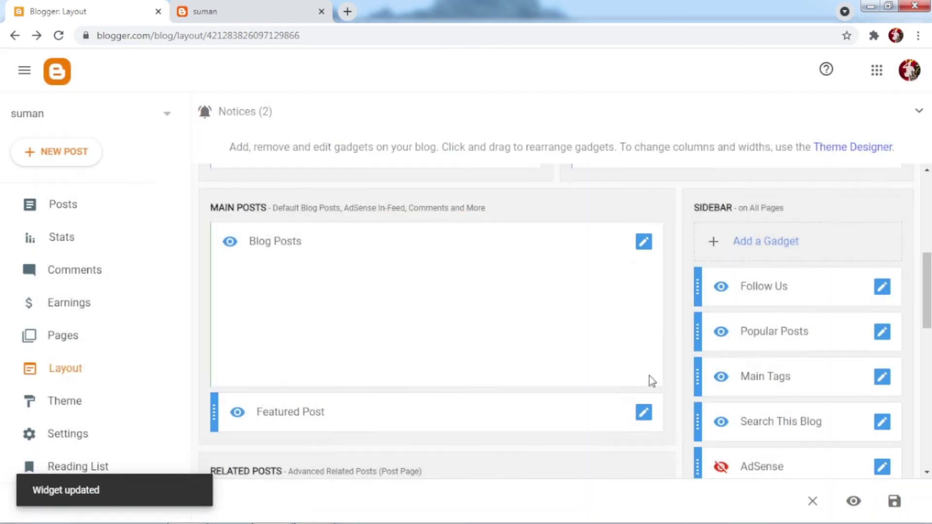
Check the settings of the You might like gadget under Related Posts and close them without saving
scroll(650, 339, "down", 4)
left_click(644, 296)
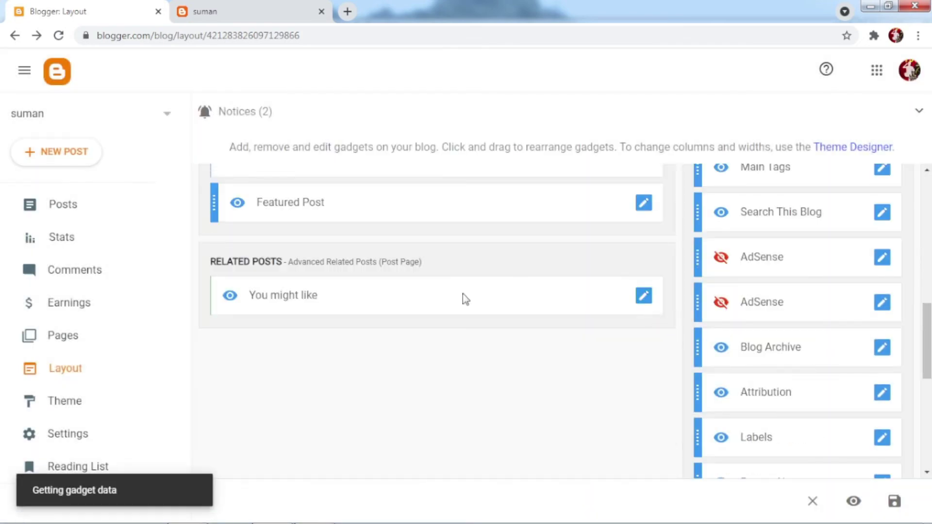
left_click(515, 388)
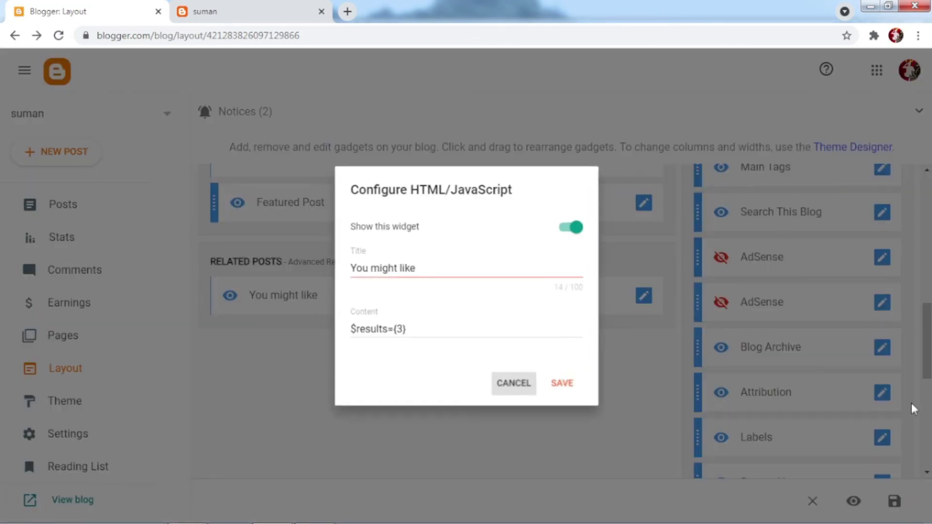
Check the title, caption, link and image settings of the About Us gadget in the About Section, without saving
scroll(563, 320, "down", 10)
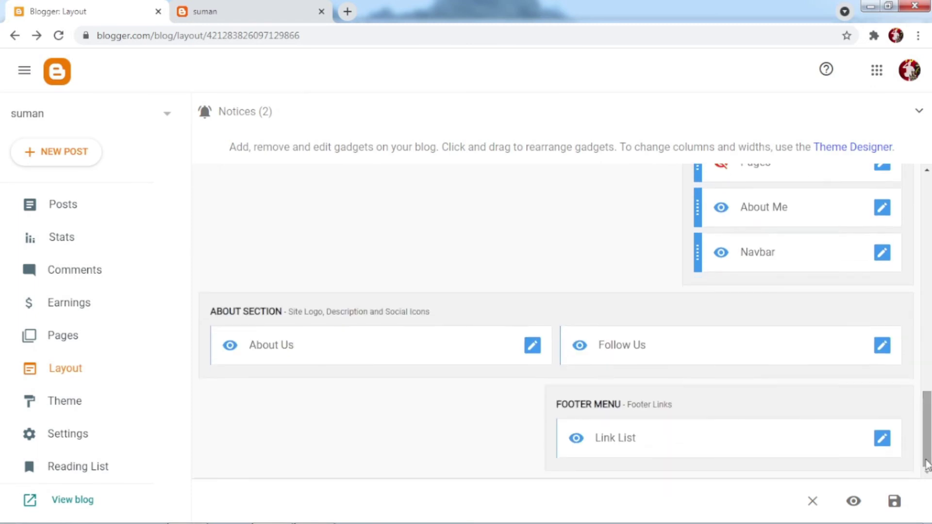
left_click(532, 345)
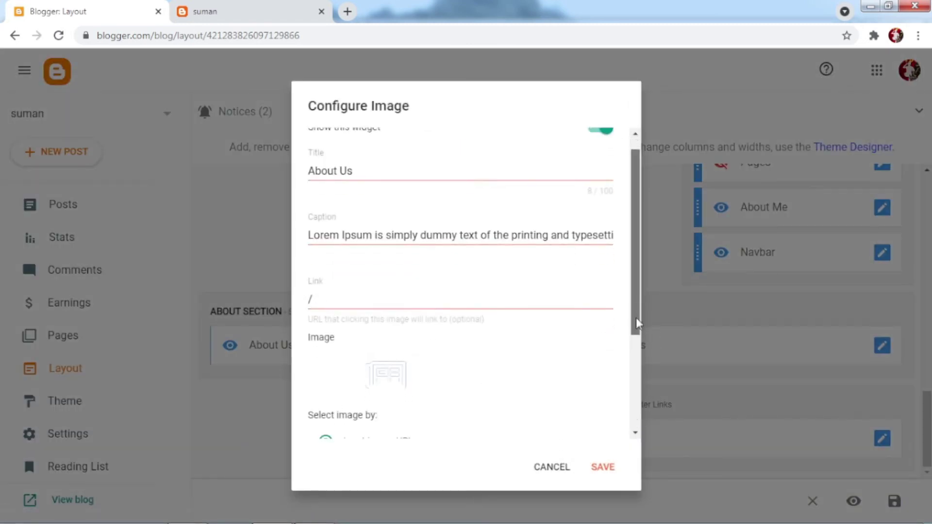
left_click_drag(635, 306, 657, 419)
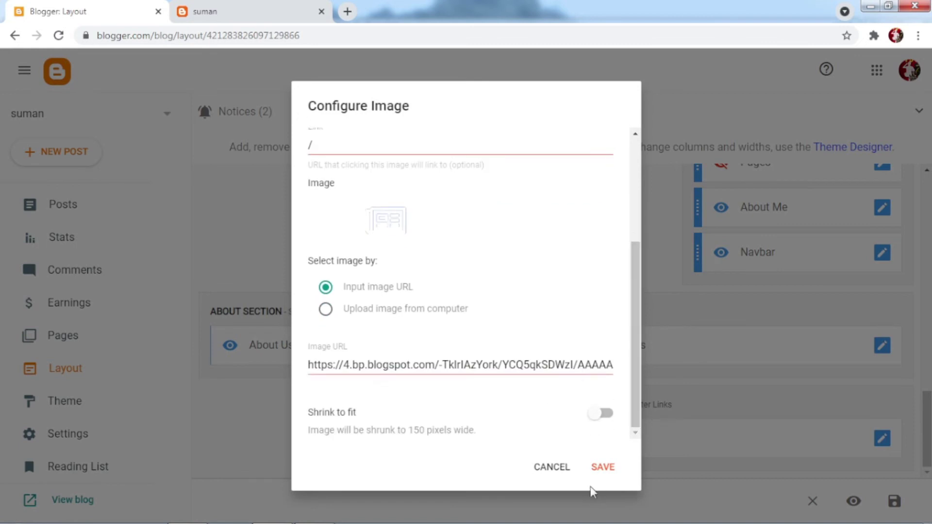
left_click(552, 468)
Empty the link list of the Link List gadget in the Footer Menu, deleting its Home link, and close the gadget's settings
left_click(883, 439)
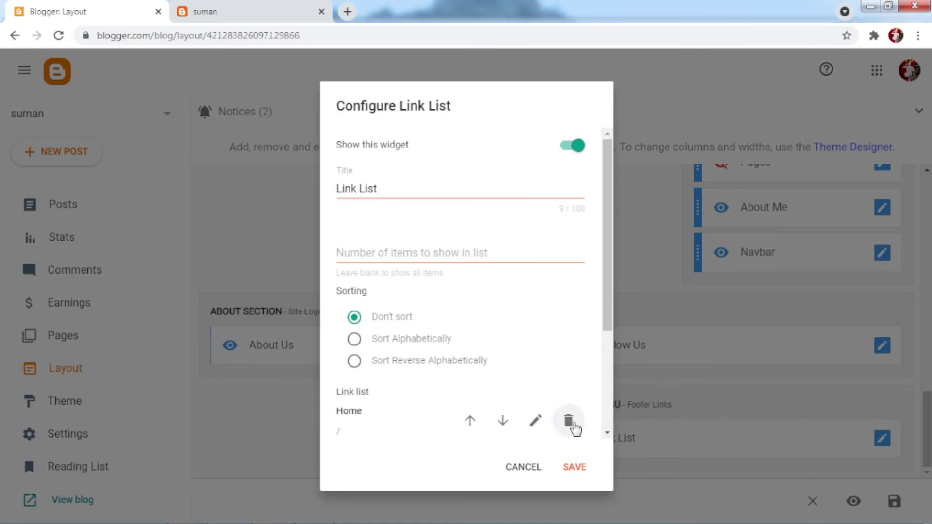
left_click(584, 427)
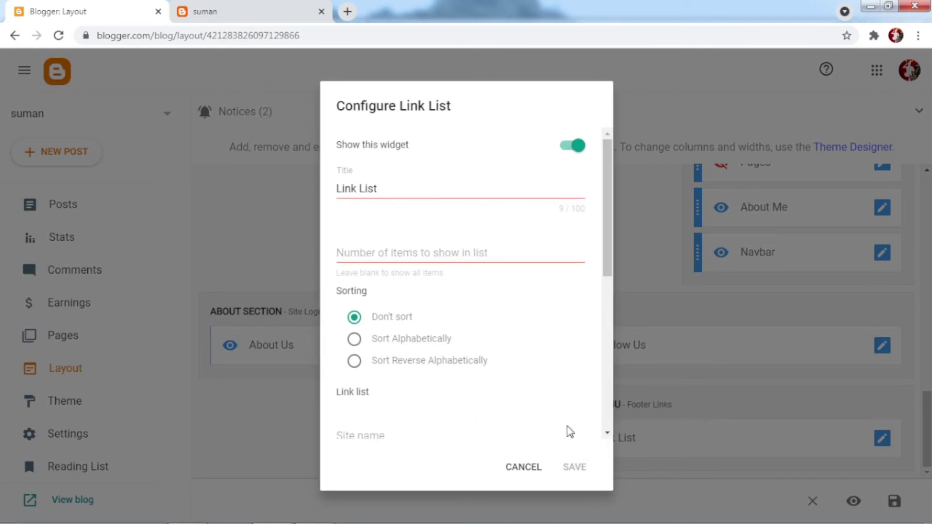
key("Escape")
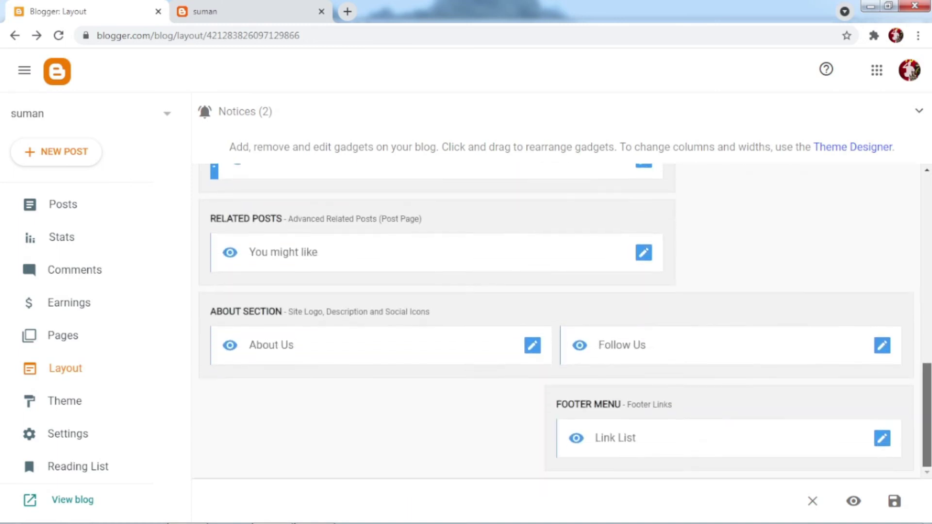
Reload the published blog to check the effect of the gadget changes, and return to look over the Layout page
scroll(556, 320, "up", 15)
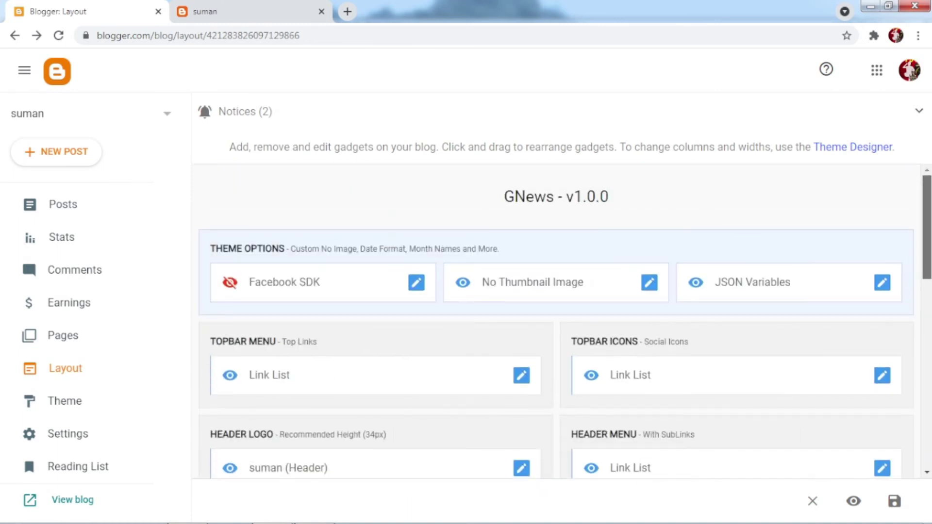
left_click(238, 16)
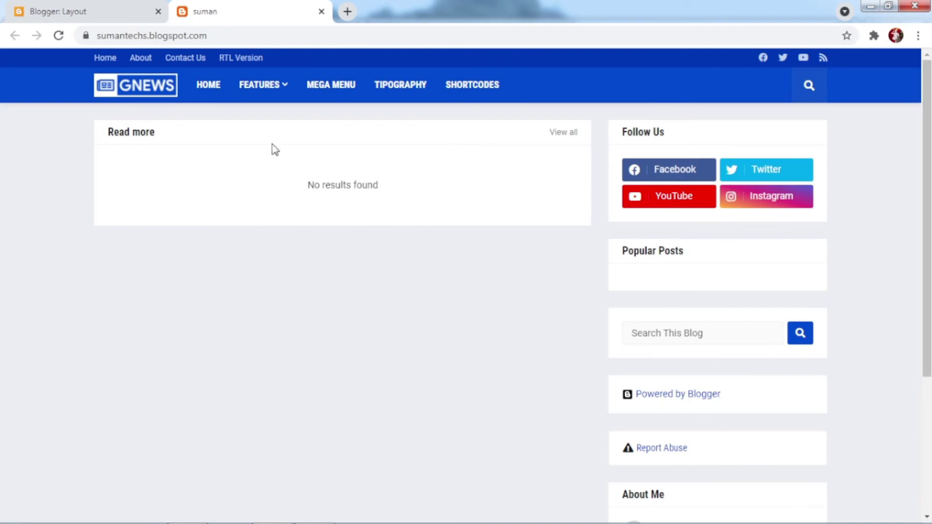
right_click(381, 279)
left_click(442, 324)
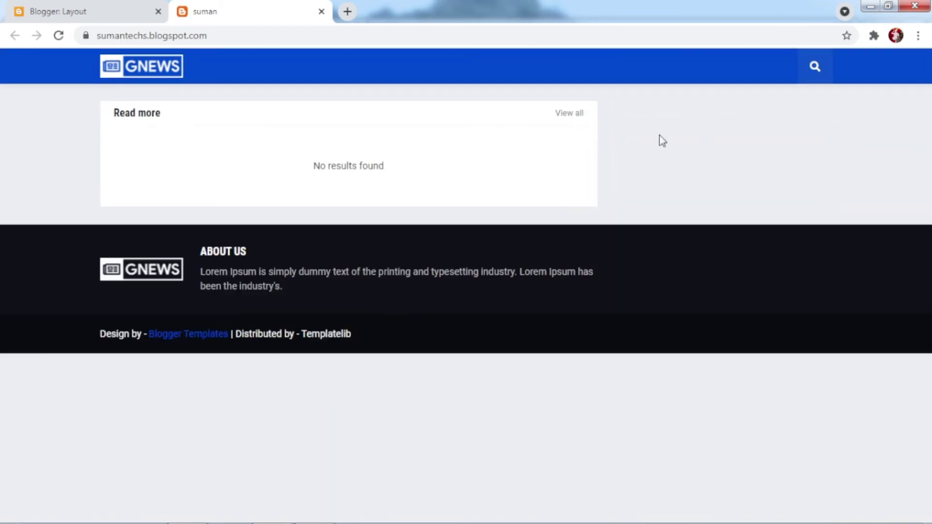
key("ctrl+shift+Tab")
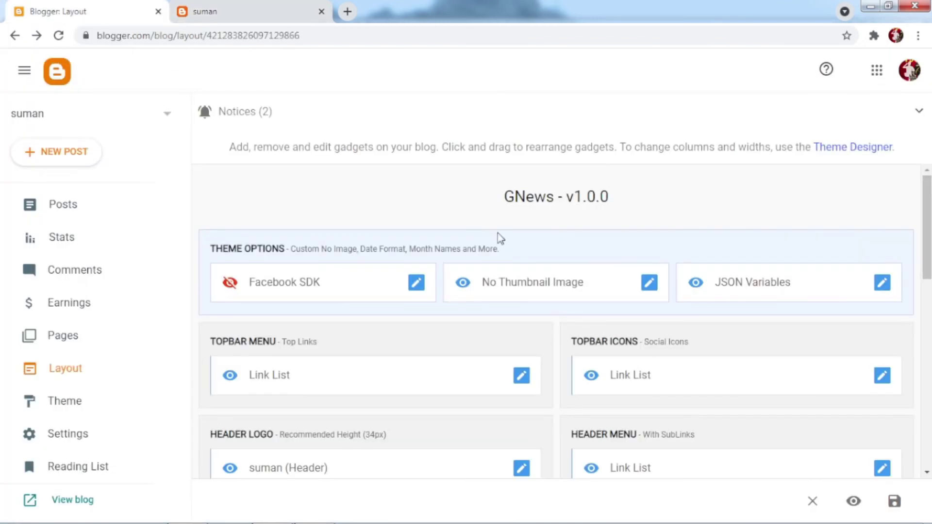
left_click_drag(927, 227, 909, 484)
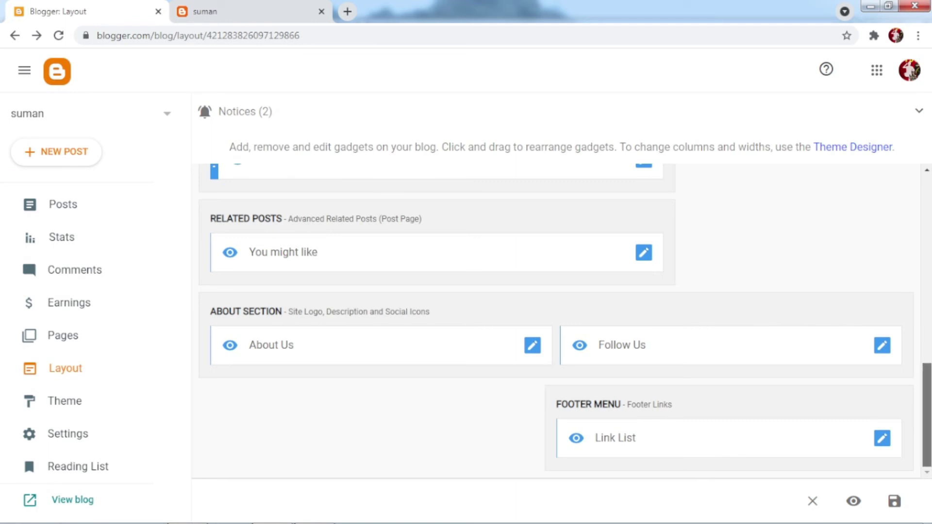
scroll(557, 321, "up", 10)
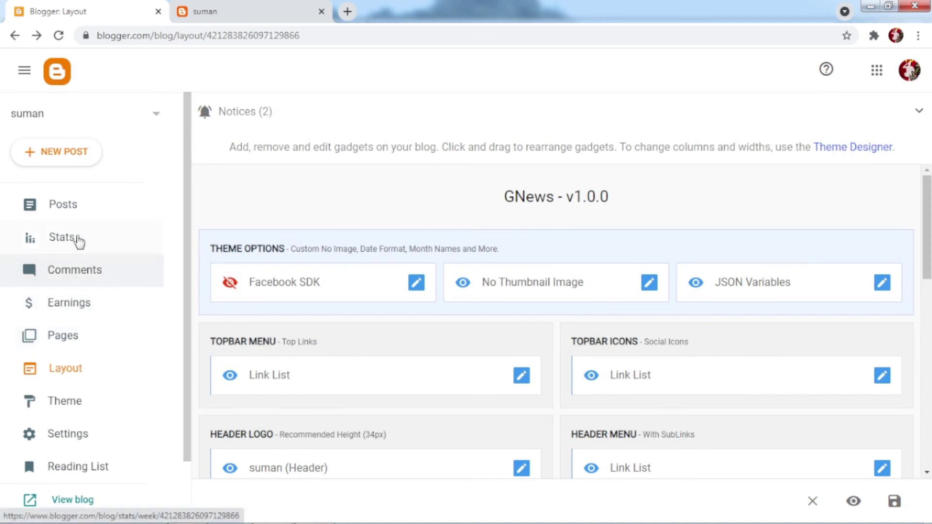
Open a blank new post from the Posts page to look at the editor, and return to the posts list
left_click(75, 202)
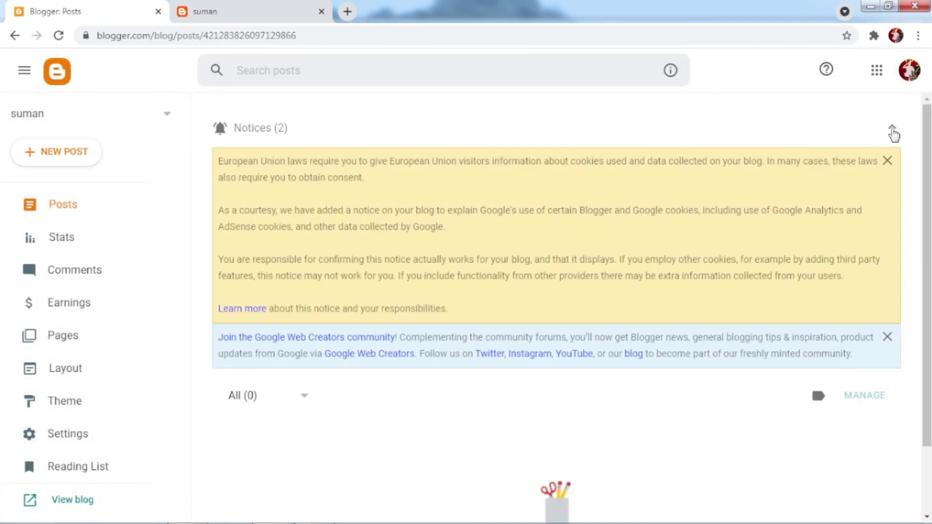
left_click(893, 129)
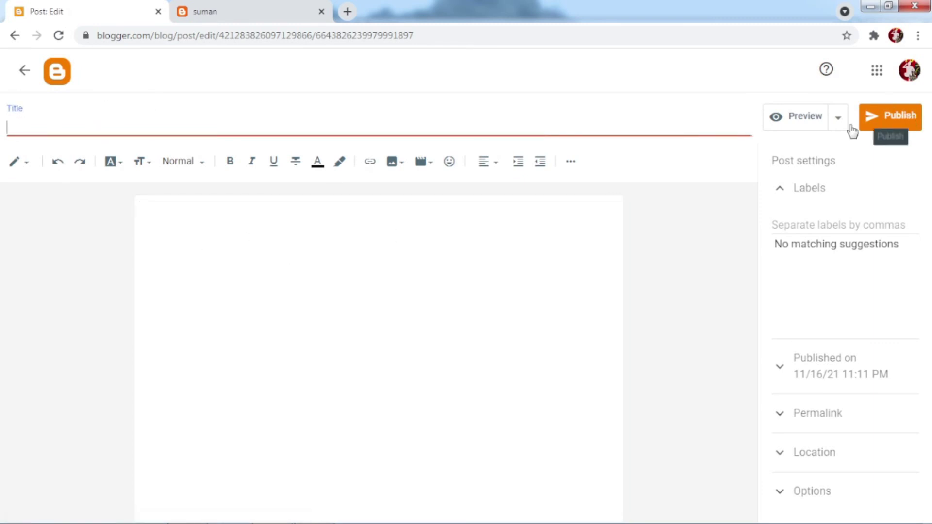
left_click(23, 71)
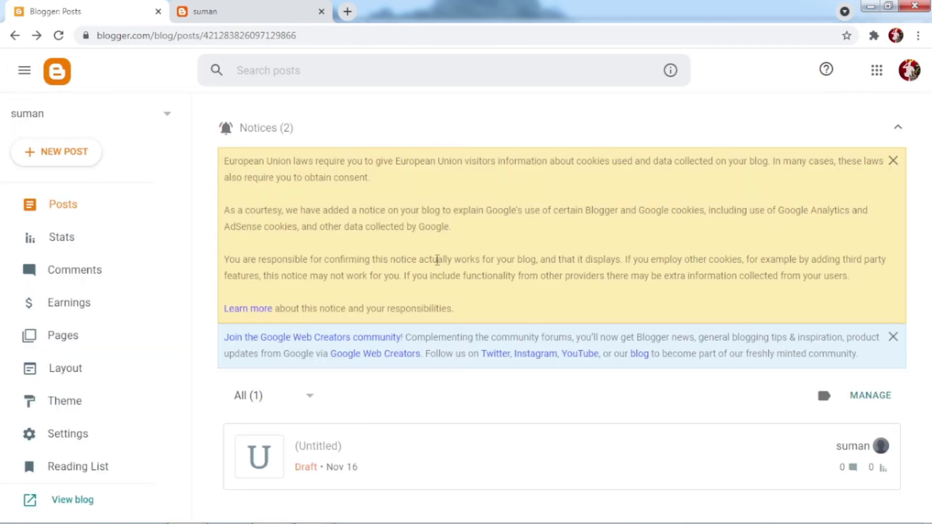
Collapse the notices on the Posts page and discard the untitled draft post
left_click(434, 132)
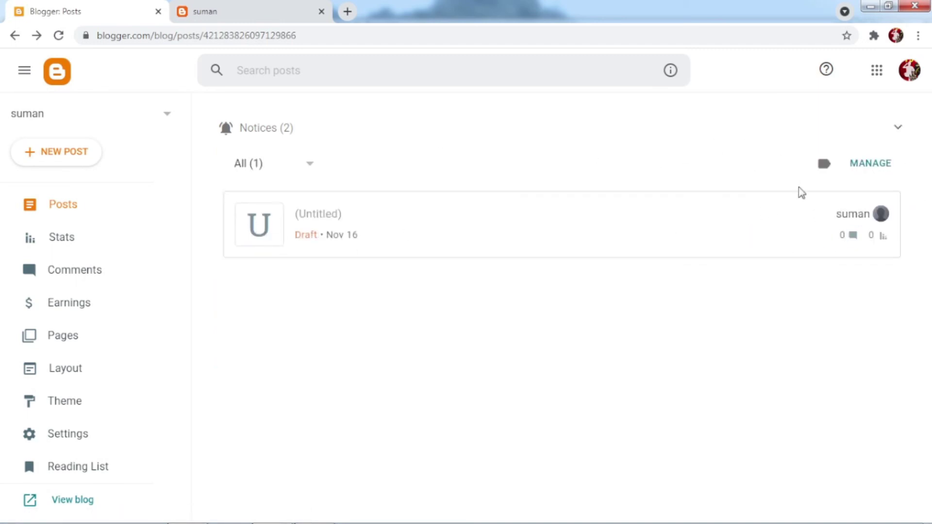
left_click(825, 221)
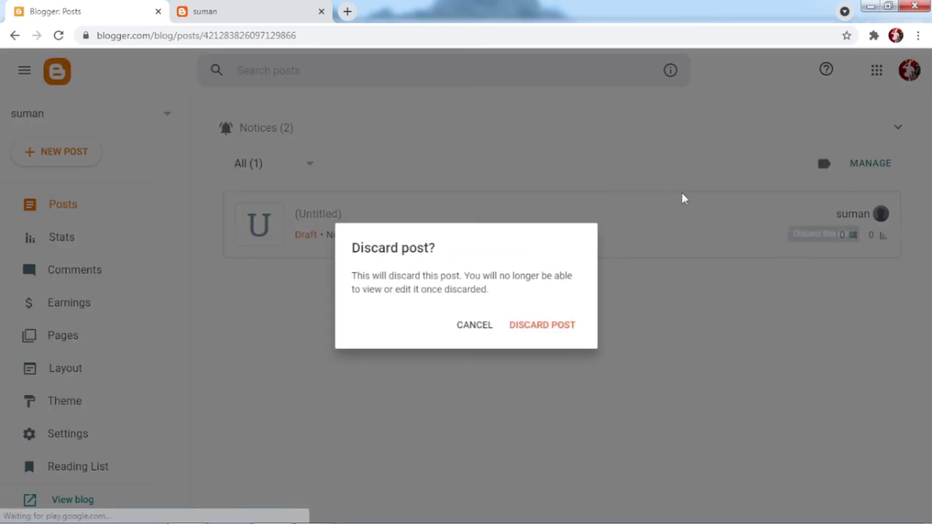
left_click(541, 332)
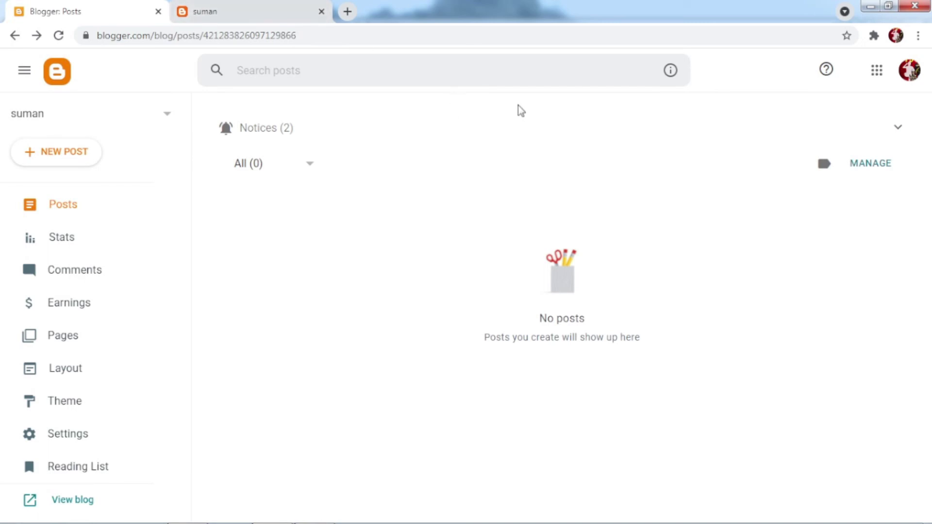
Go back to the blog's Layout page and dismiss the European Union cookie notice
left_click(62, 373)
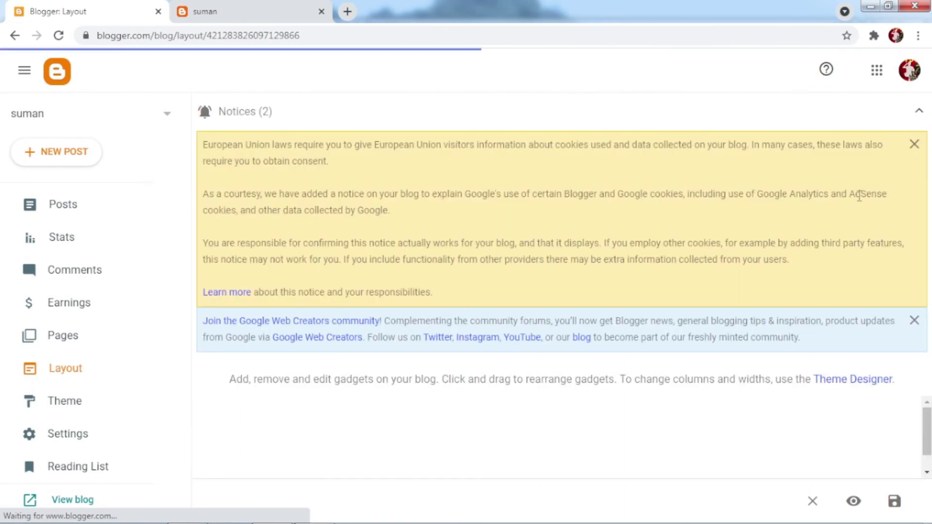
left_click(914, 144)
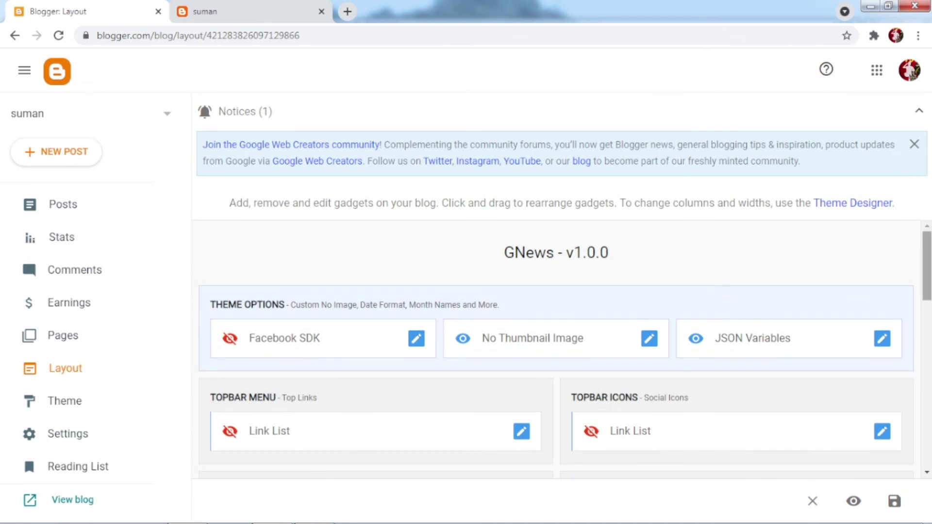
Review which gadgets are shown or hidden in each layout section, from Theme Options down to the Footer Menu
scroll(559, 350, "down", 10)
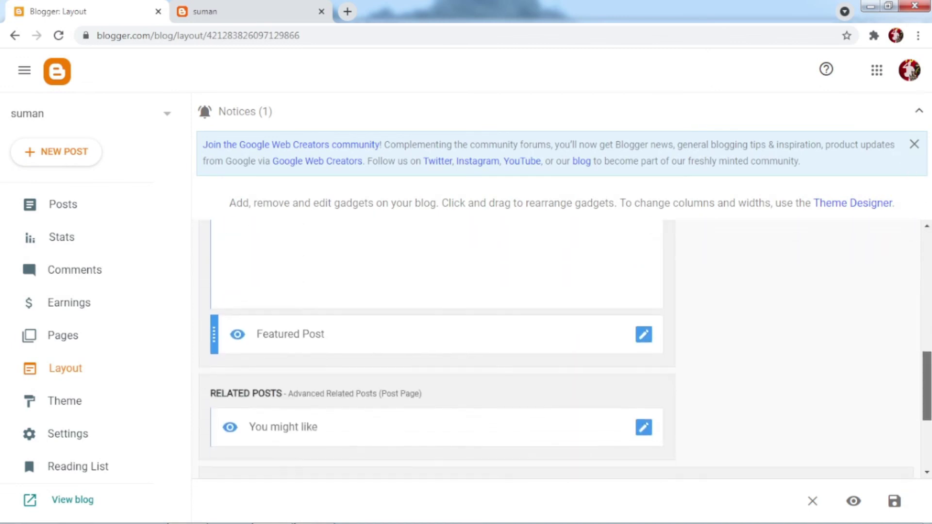
scroll(558, 349, "down", 4)
scroll(558, 349, "up", 15)
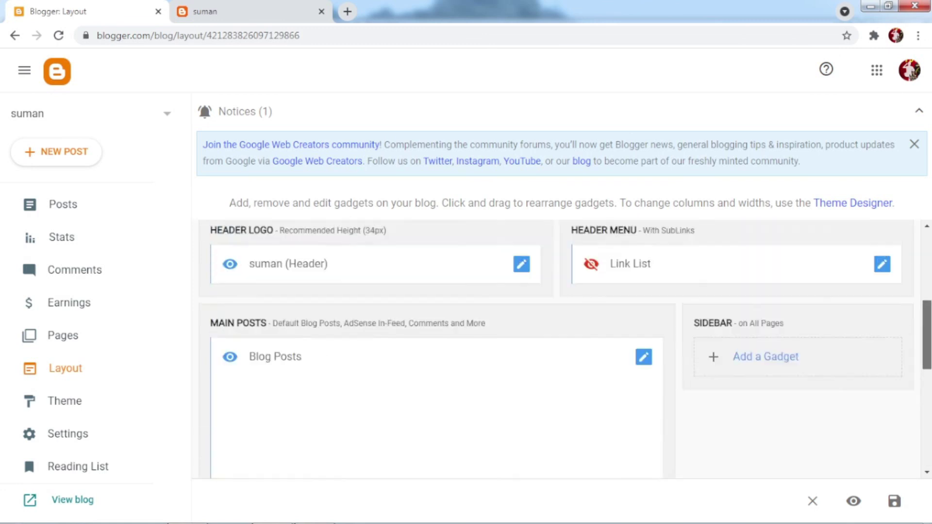
scroll(928, 298, "down", 1)
scroll(929, 299, "down", 1)
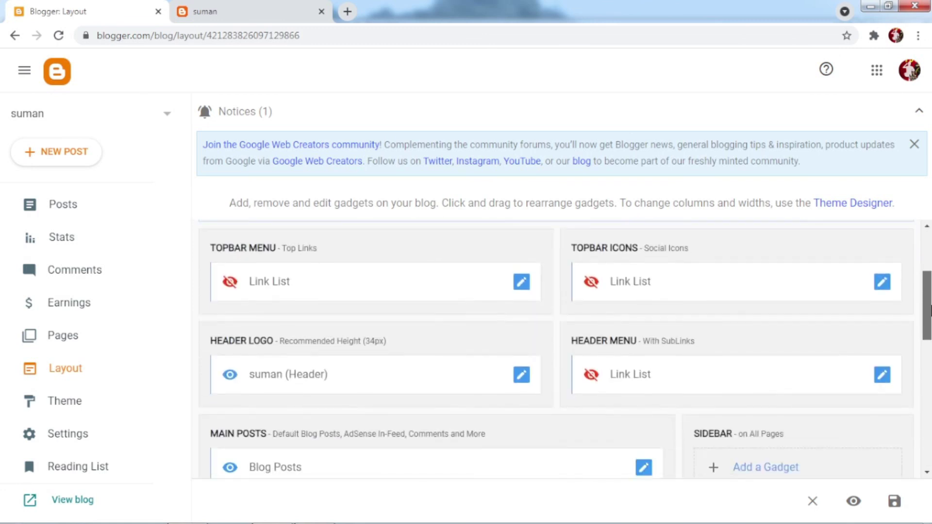
scroll(929, 299, "up", 3)
scroll(558, 350, "down", 3)
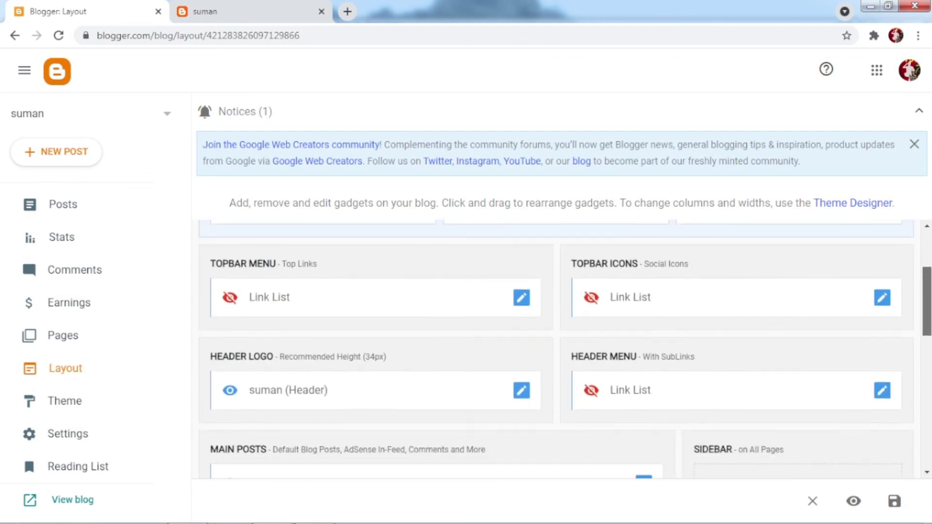
scroll(559, 350, "down", 1)
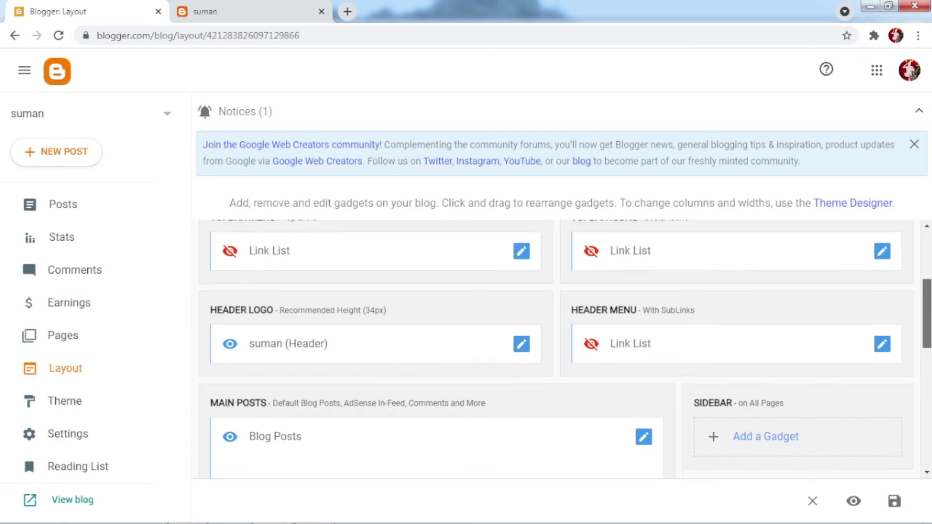
scroll(558, 346, "down", 1)
scroll(559, 345, "down", 1)
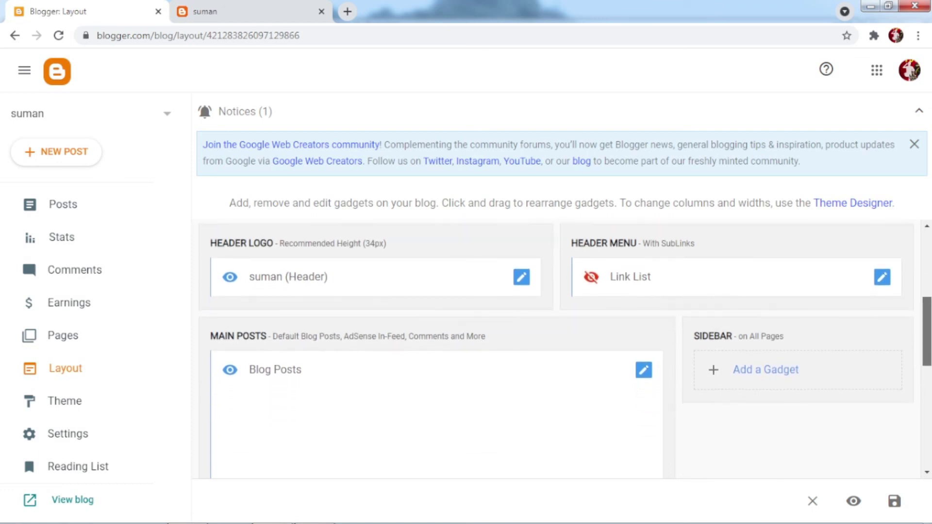
scroll(558, 346, "down", 3)
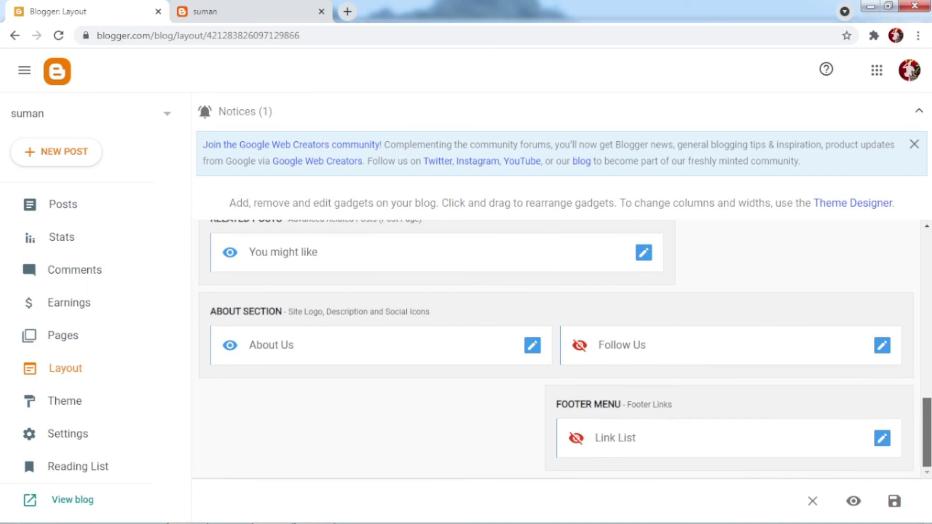
scroll(558, 345, "up", 6)
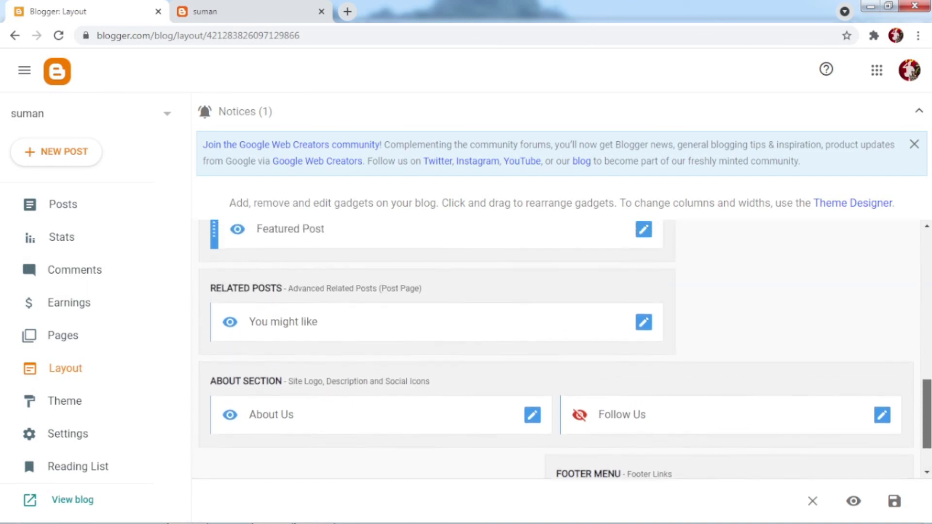
scroll(928, 322, "up", 2)
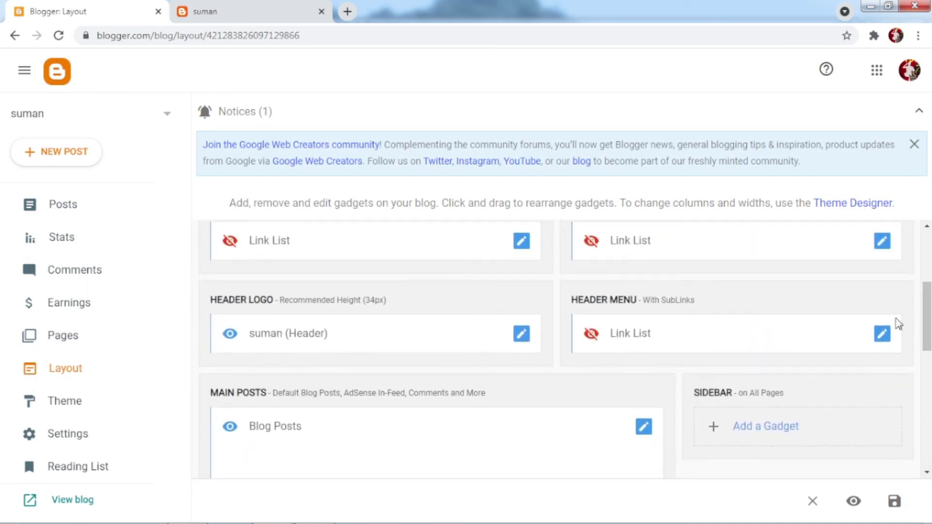
scroll(927, 316, "up", 4)
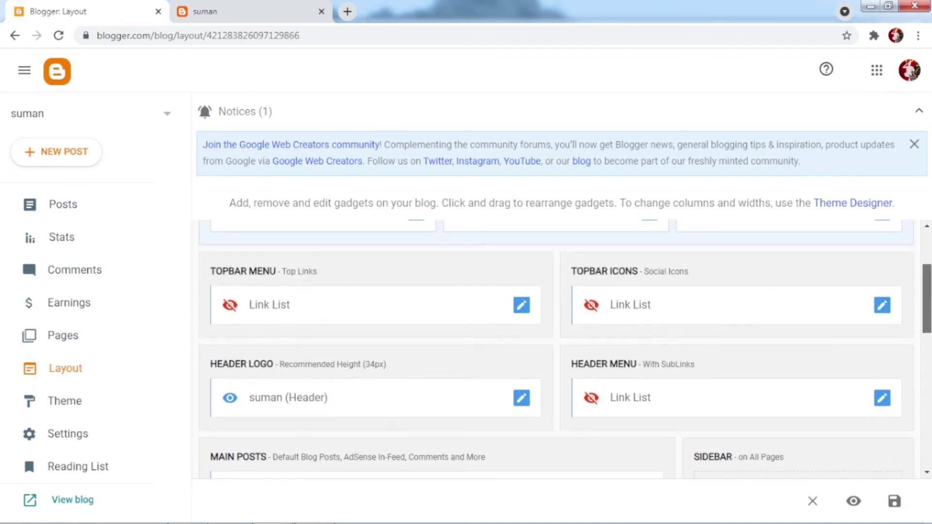
scroll(558, 350, "up", 1)
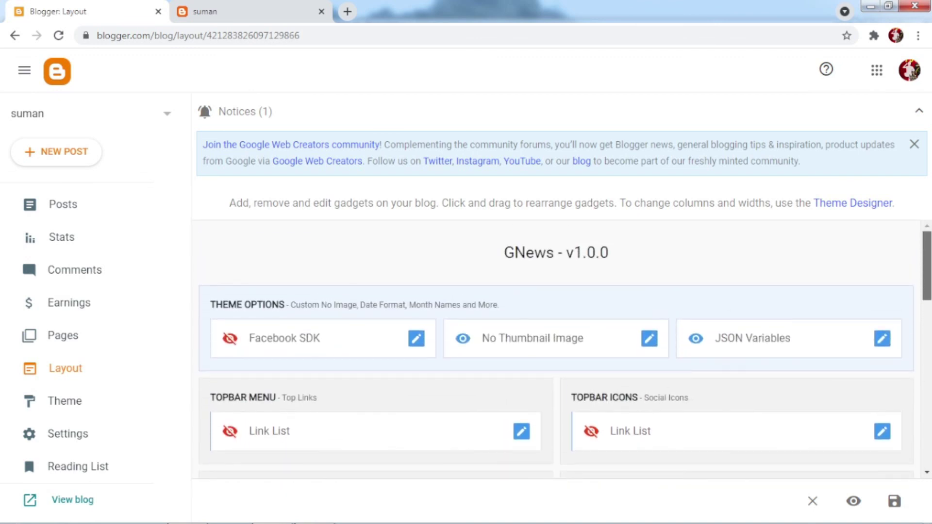
scroll(558, 349, "down", 10)
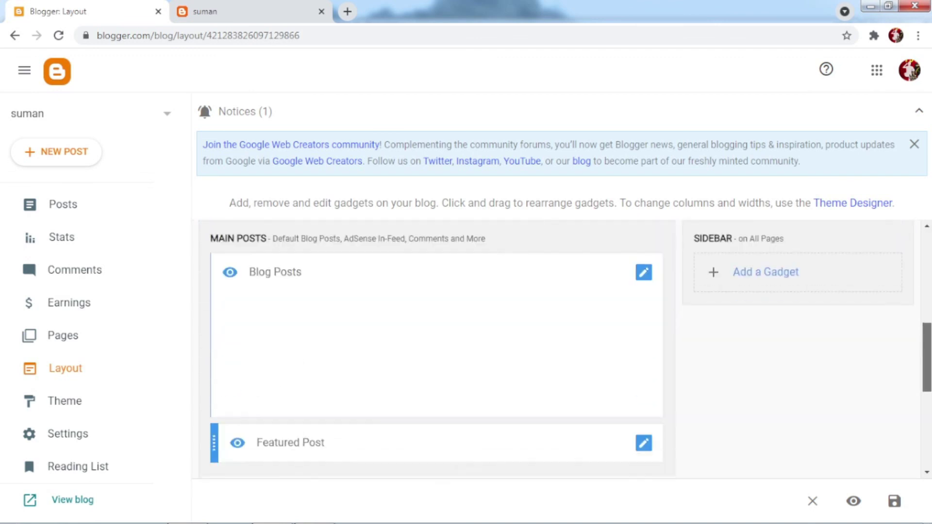
scroll(558, 349, "down", 3)
mouse_move(928, 448)
left_mouse_down()
mouse_move(927, 276)
mouse_move(928, 432)
left_mouse_up()
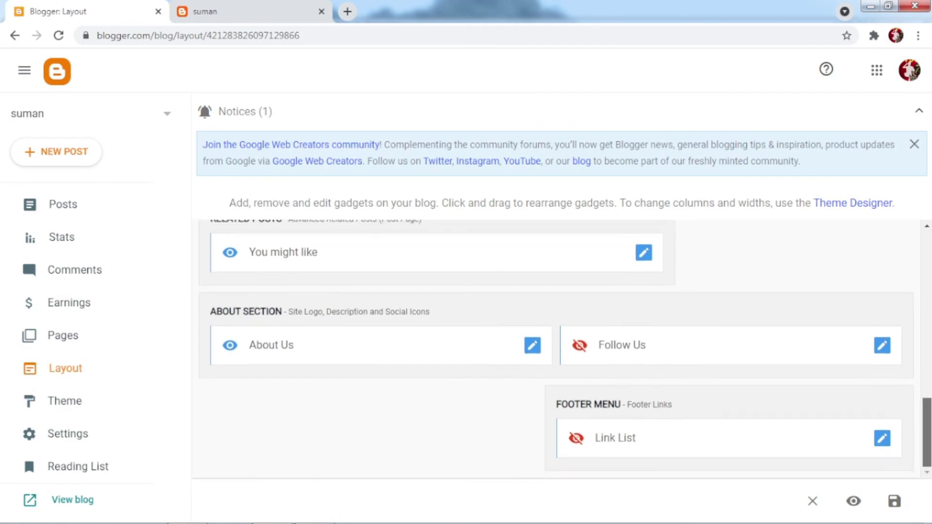